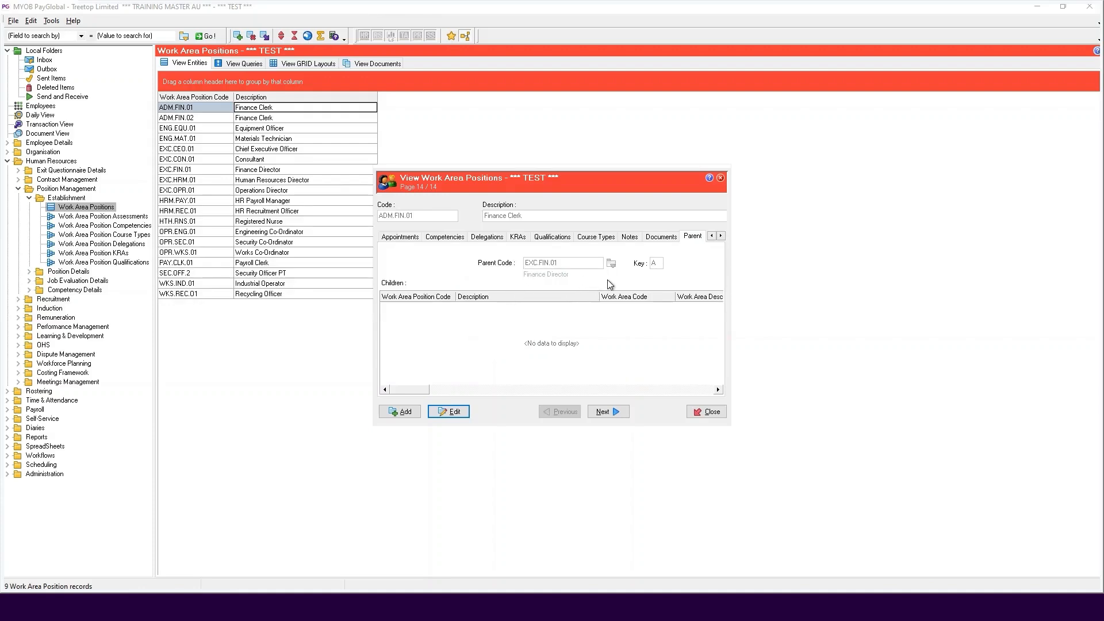
Review the appointments, remuneration and contract details of the Finance Clerk work area position ADM.FIN.01, and close the record
{"action": "left_click", "coordinate": [715, 236]}
{"action": "left_click", "coordinate": [438, 238]}
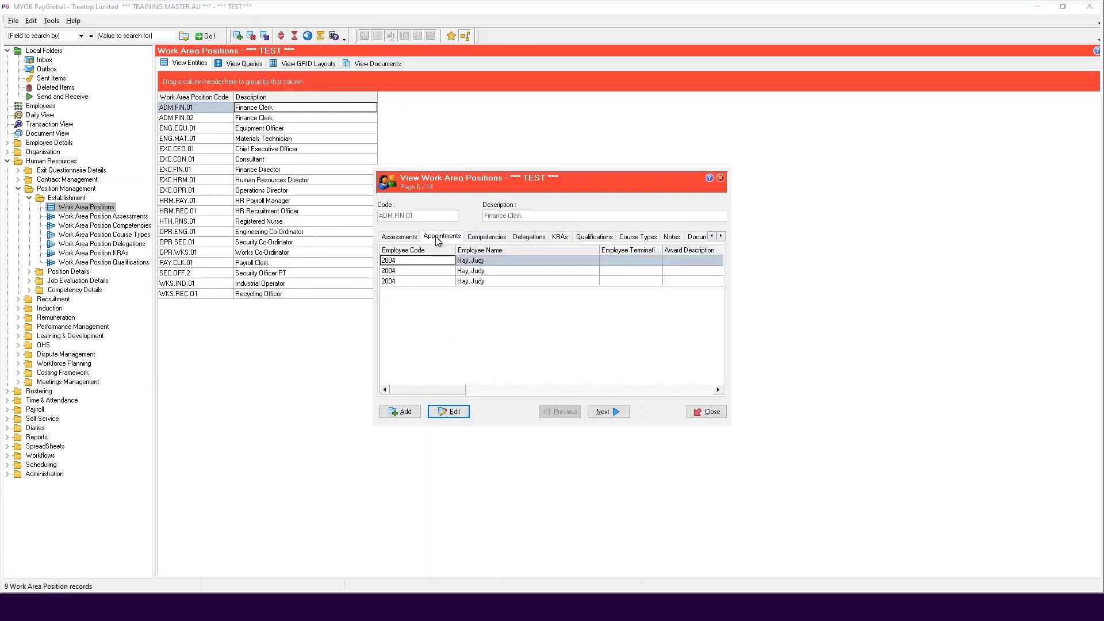
{"action": "left_click", "coordinate": [395, 237]}
{"action": "left_click", "coordinate": [712, 236]}
{"action": "left_click", "coordinate": [467, 238]}
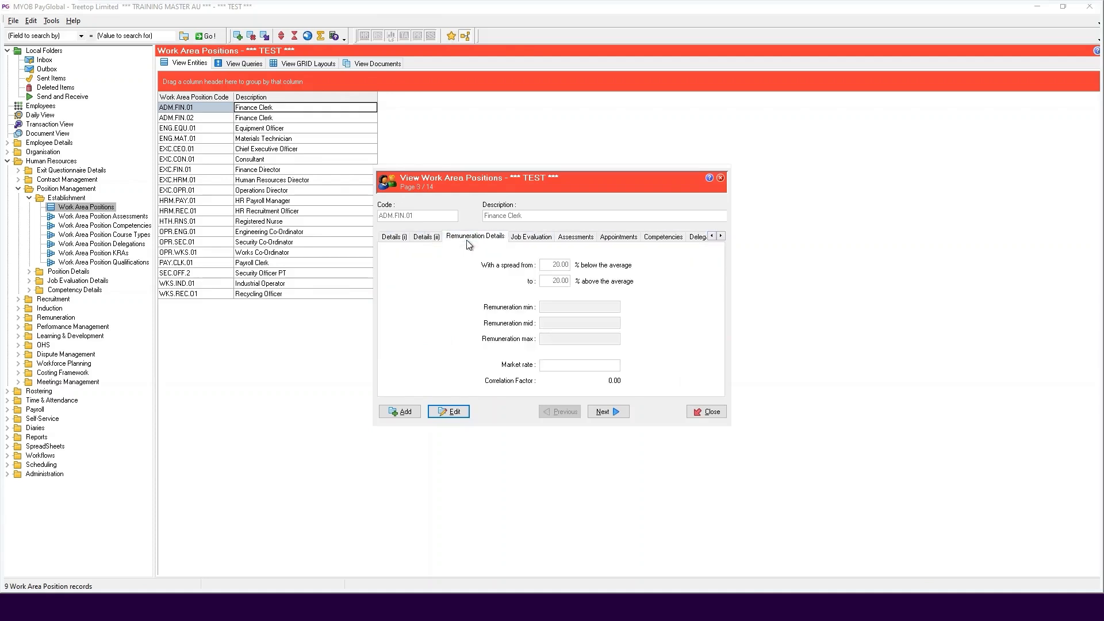
{"action": "left_click", "coordinate": [426, 238]}
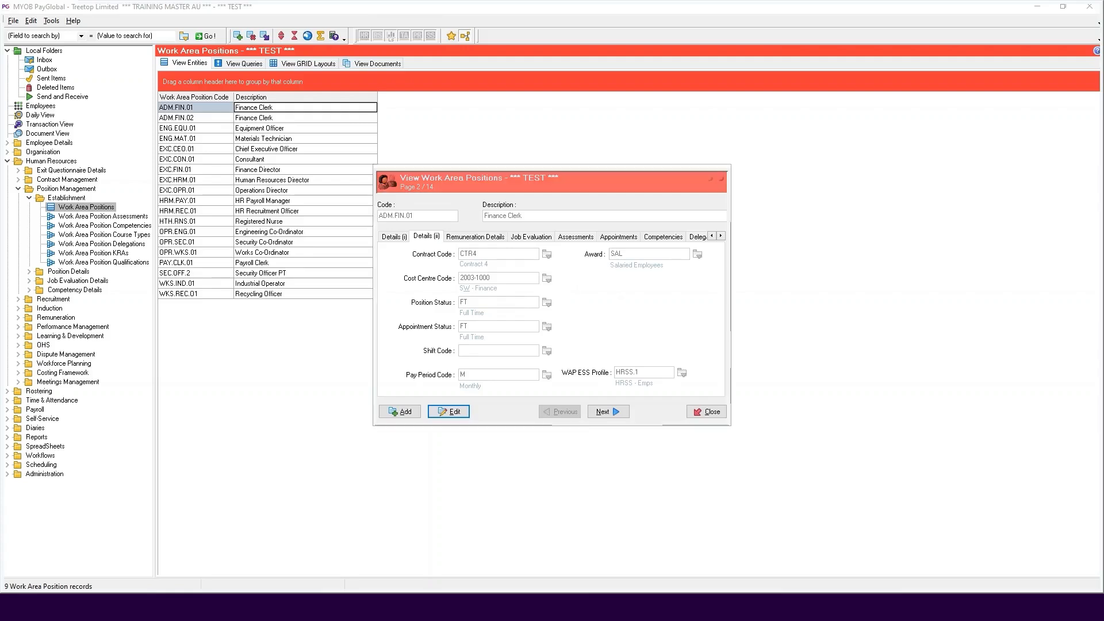
{"action": "left_click", "coordinate": [706, 412]}
Check the HR appointments of the eighth listed employee and of the one directly below, and close the record
{"action": "left_click", "coordinate": [41, 106]}
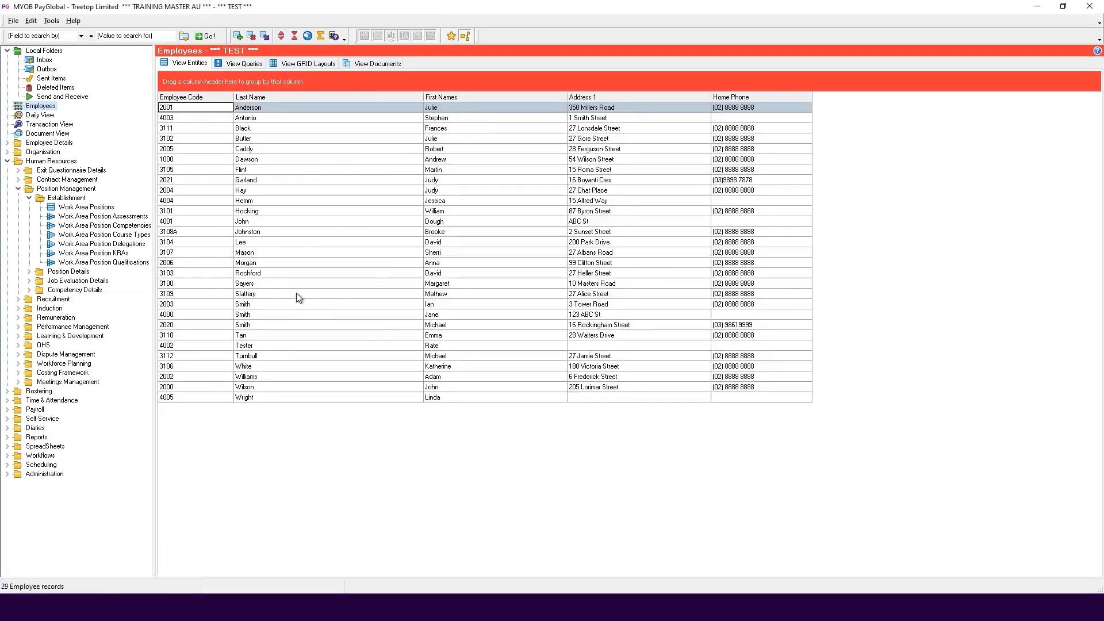
{"action": "left_click", "coordinate": [235, 181]}
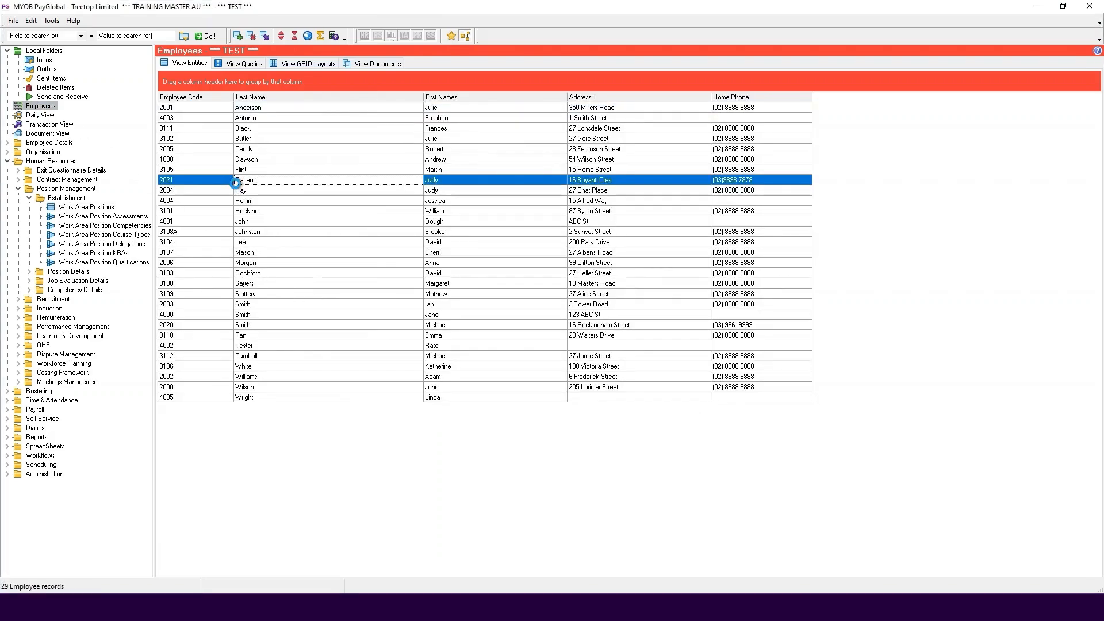
{"action": "double_click", "coordinate": [235, 182]}
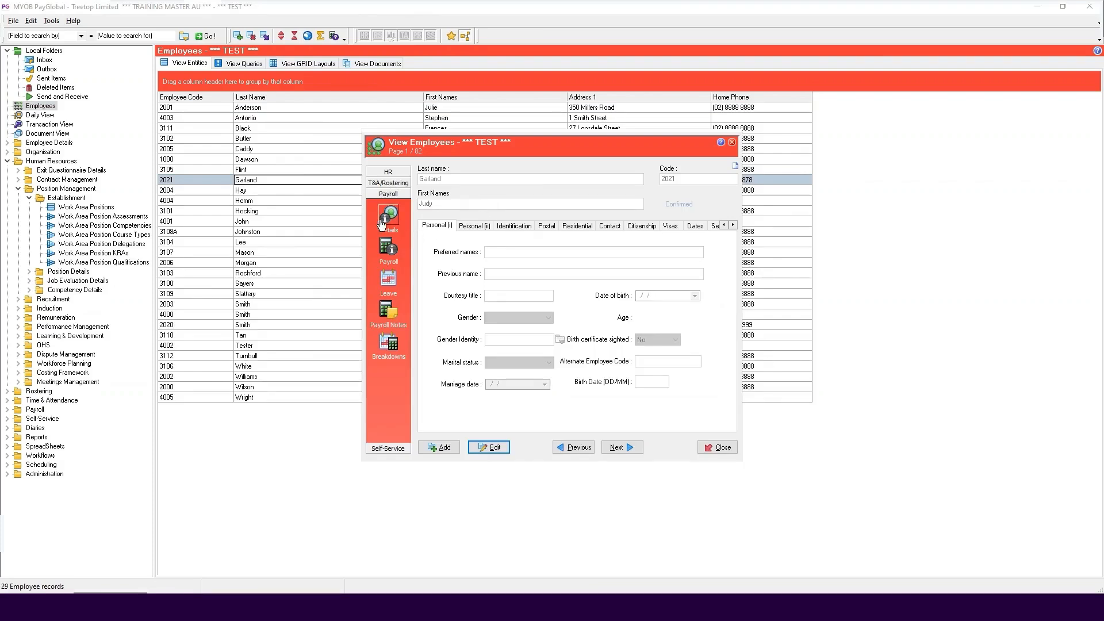
{"action": "left_click", "coordinate": [390, 173]}
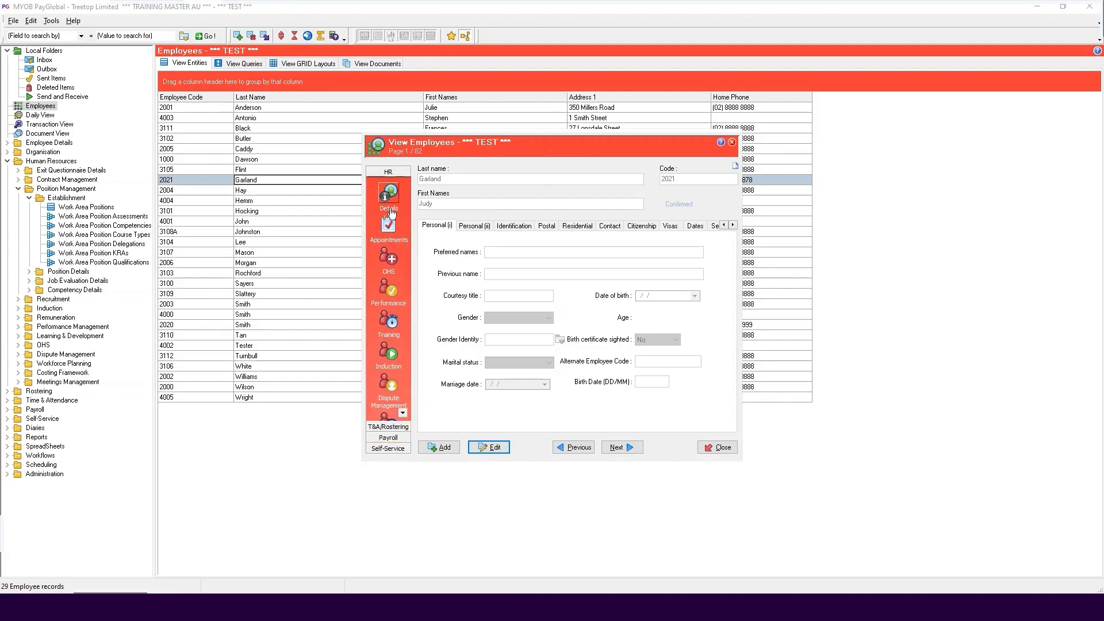
{"action": "left_click", "coordinate": [389, 225]}
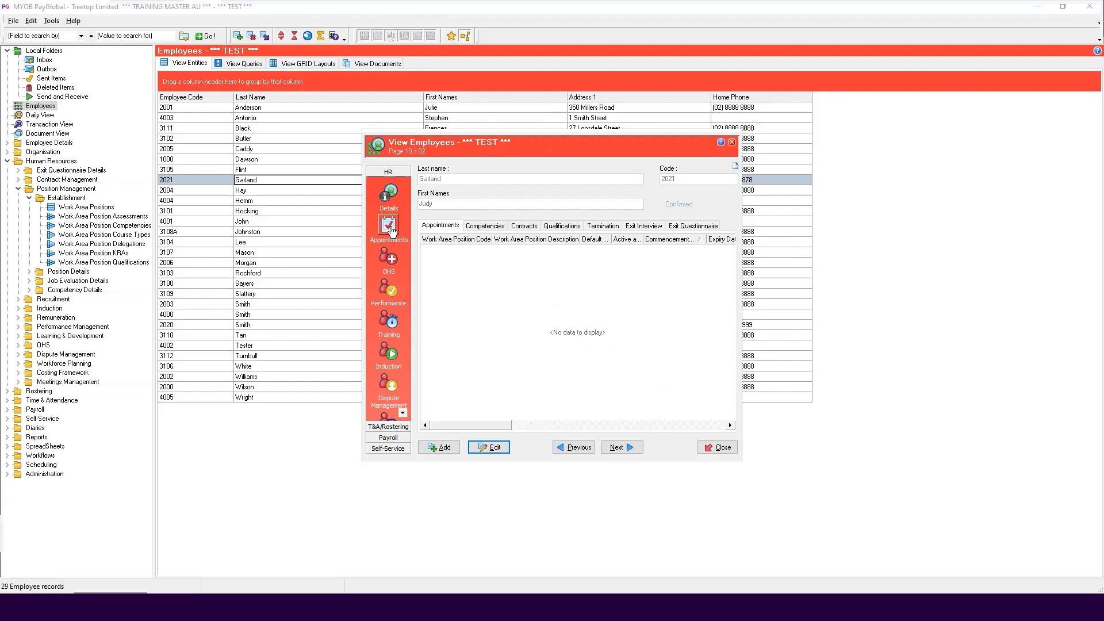
{"action": "left_click", "coordinate": [630, 451]}
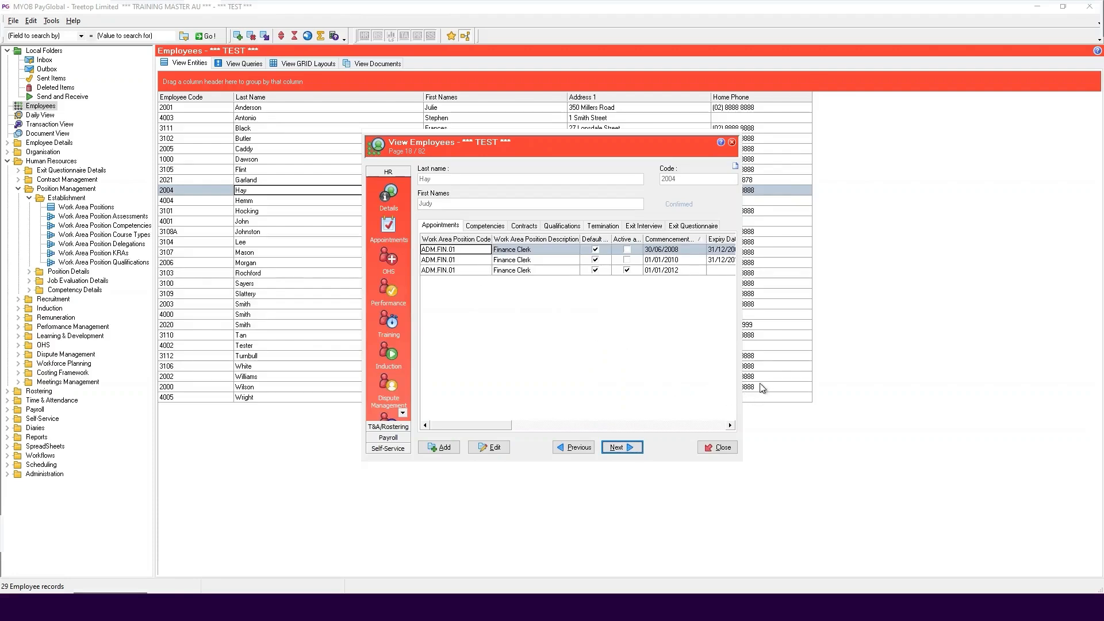
{"action": "left_click", "coordinate": [719, 446]}
{"action": "right_click", "coordinate": [288, 194]}
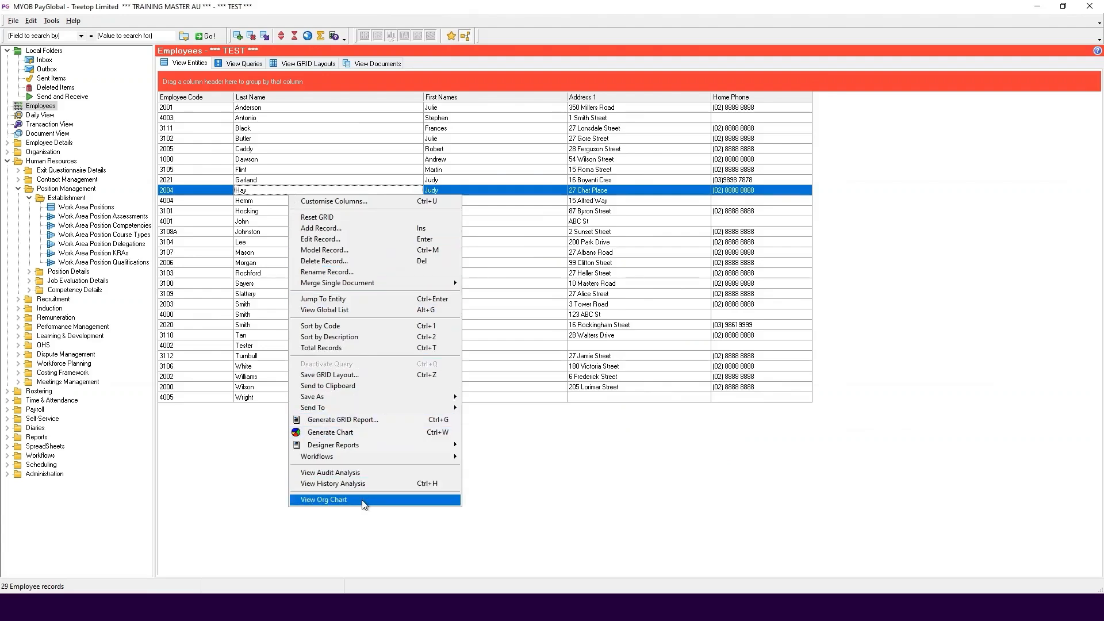
{"action": "left_click", "coordinate": [228, 366]}
{"action": "right_click", "coordinate": [229, 366]}
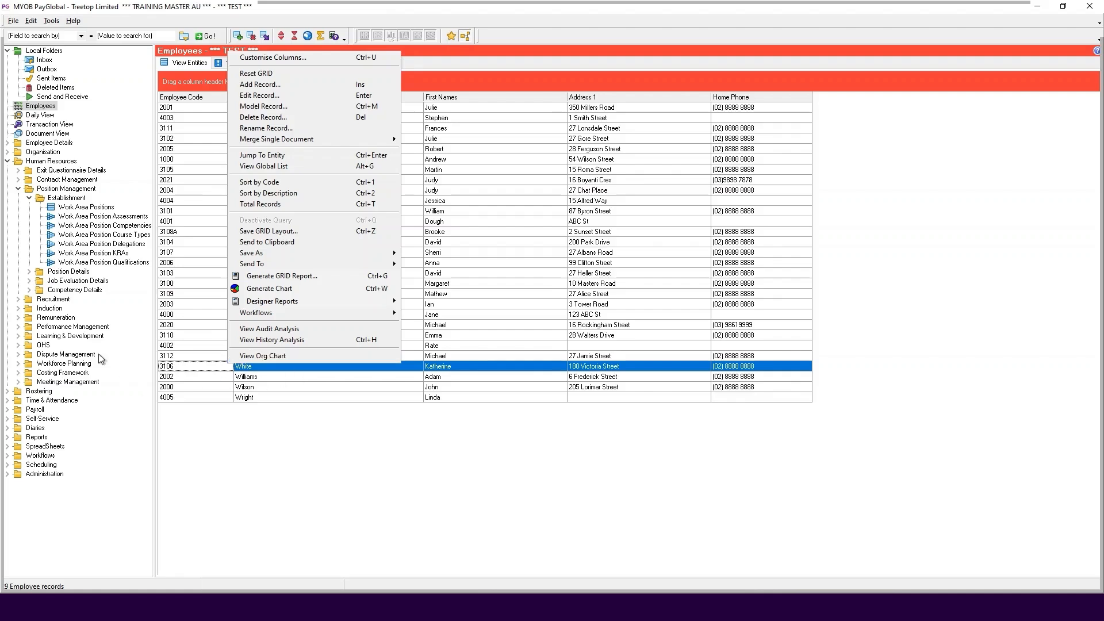
Open the ADM.FIN.01 work area position and view its parent position details
{"action": "left_click", "coordinate": [86, 207]}
{"action": "double_click", "coordinate": [242, 109]}
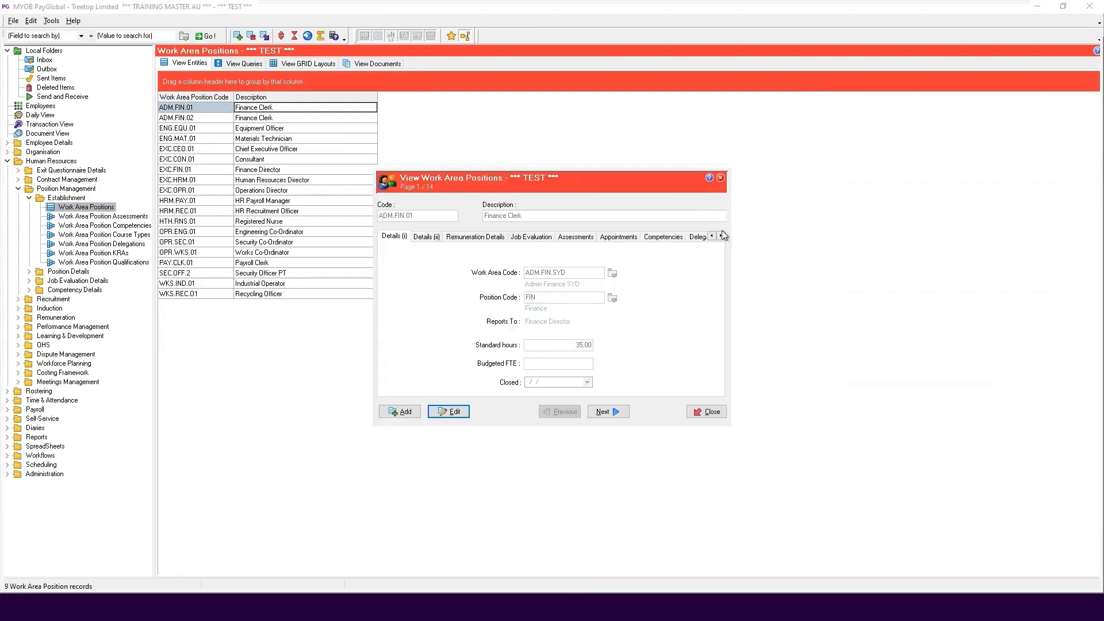
{"action": "left_click", "coordinate": [721, 235]}
{"action": "left_click", "coordinate": [721, 236]}
{"action": "left_click", "coordinate": [685, 237]}
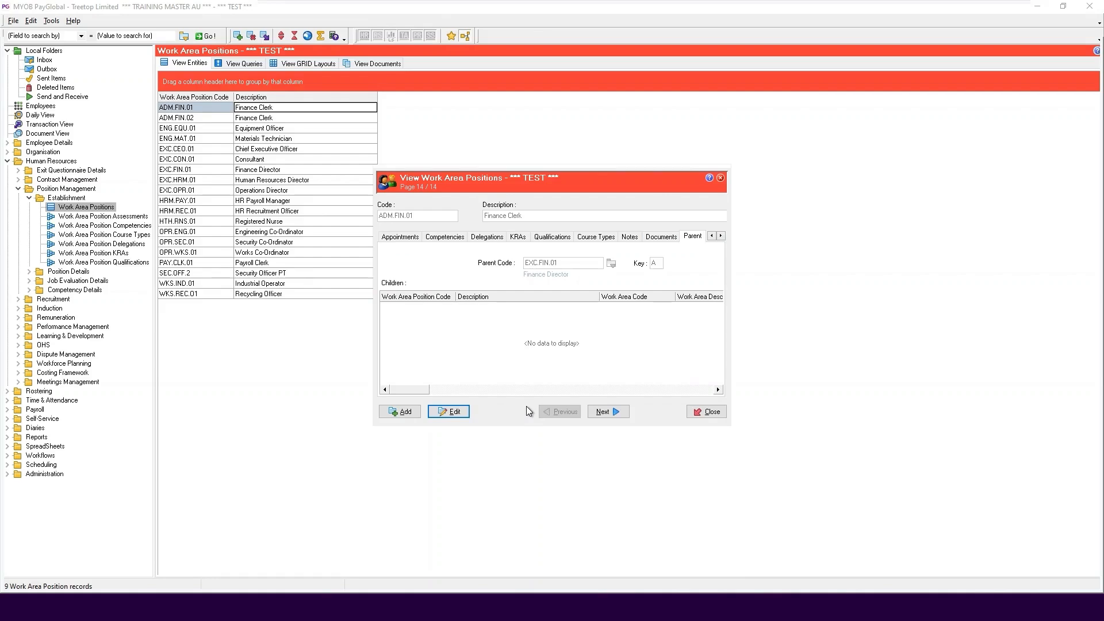
Step through the parent and child details of the following work area positions up to Chief Executive Officer, EXC.CEO.01
{"action": "left_click", "coordinate": [615, 411]}
{"action": "left_click", "coordinate": [614, 412]}
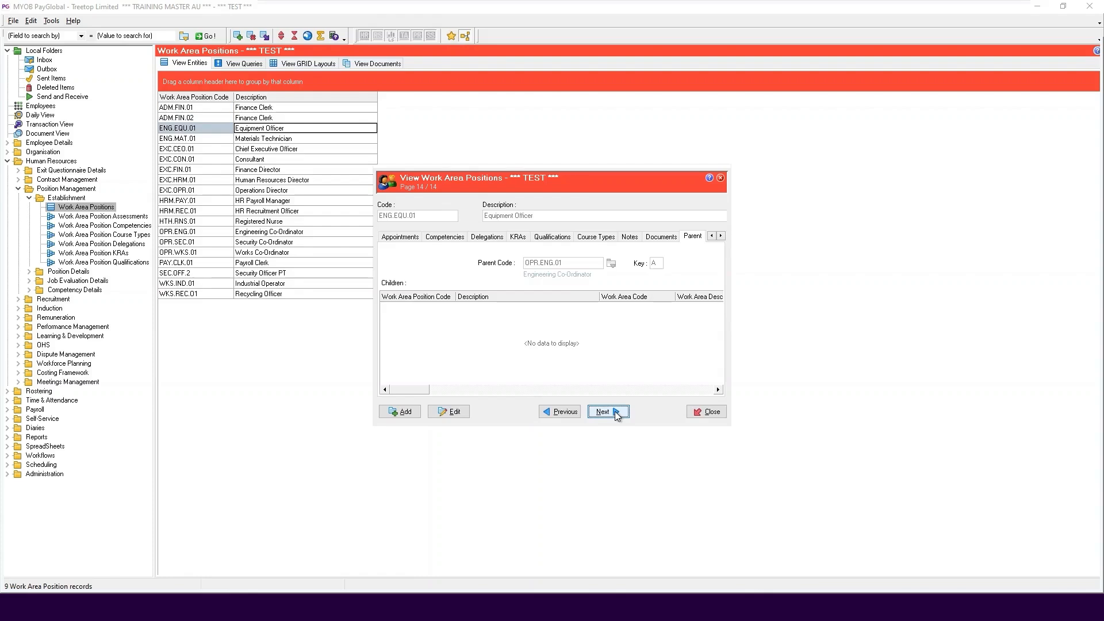
{"action": "left_click", "coordinate": [615, 412]}
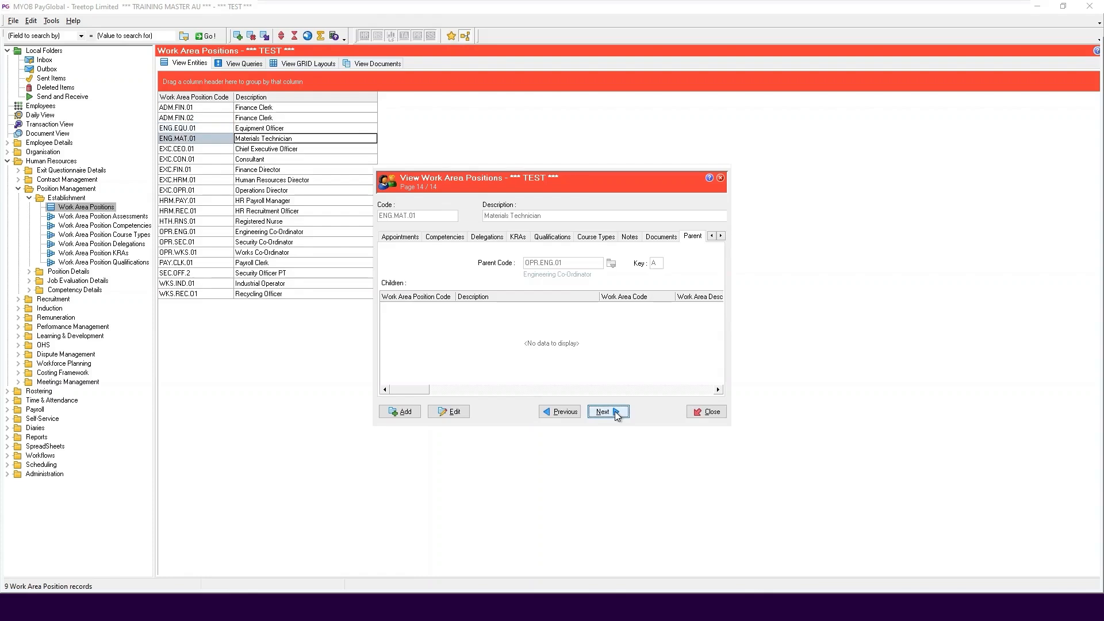
{"action": "left_click", "coordinate": [614, 412]}
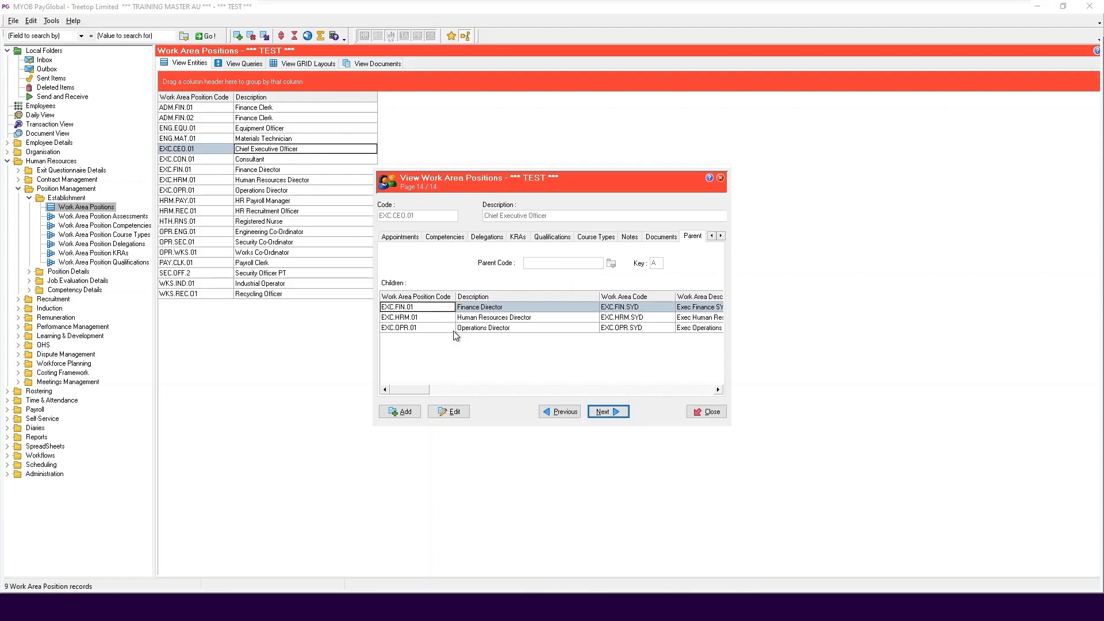
{"action": "left_click", "coordinate": [711, 236]}
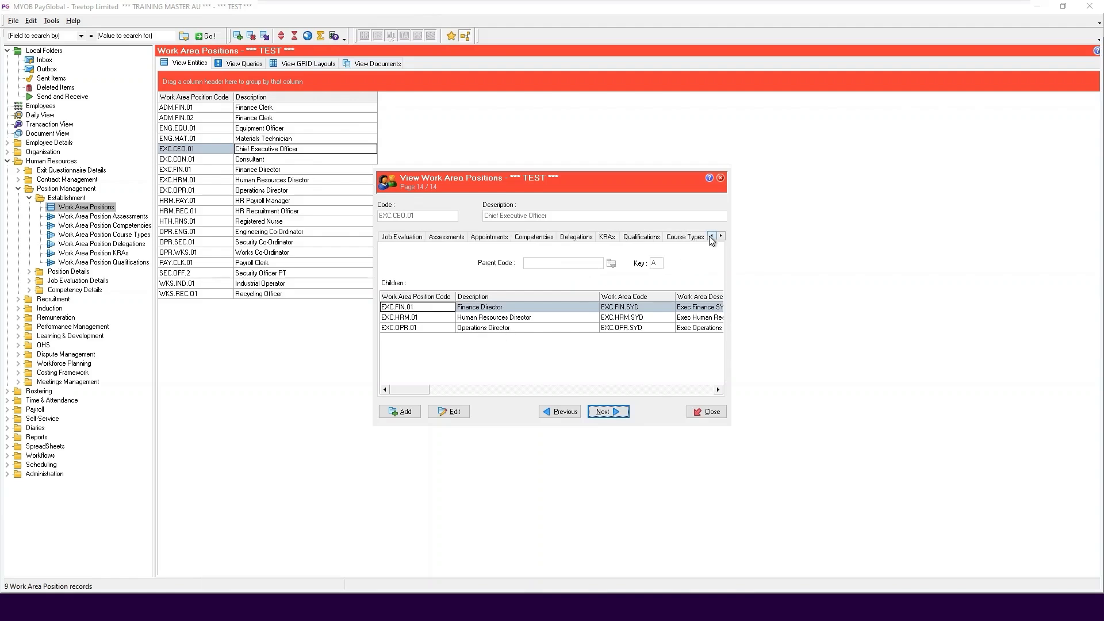
{"action": "left_click", "coordinate": [711, 236]}
{"action": "left_click", "coordinate": [398, 239]}
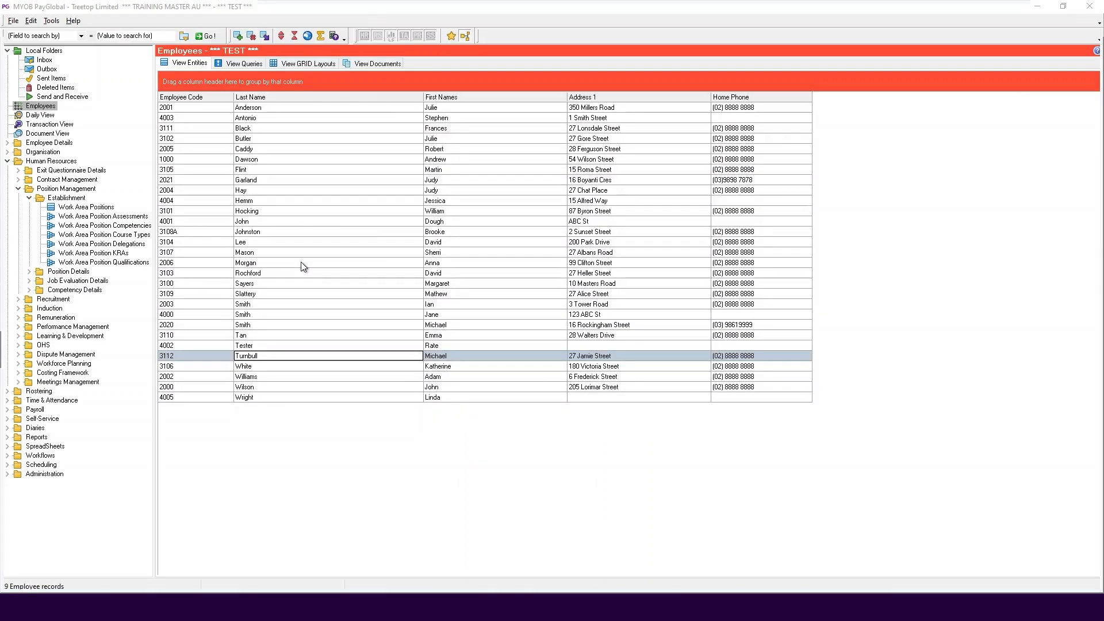
Open the org chart from the employee list and set its entity to Work Area Position
{"action": "right_click", "coordinate": [286, 267]}
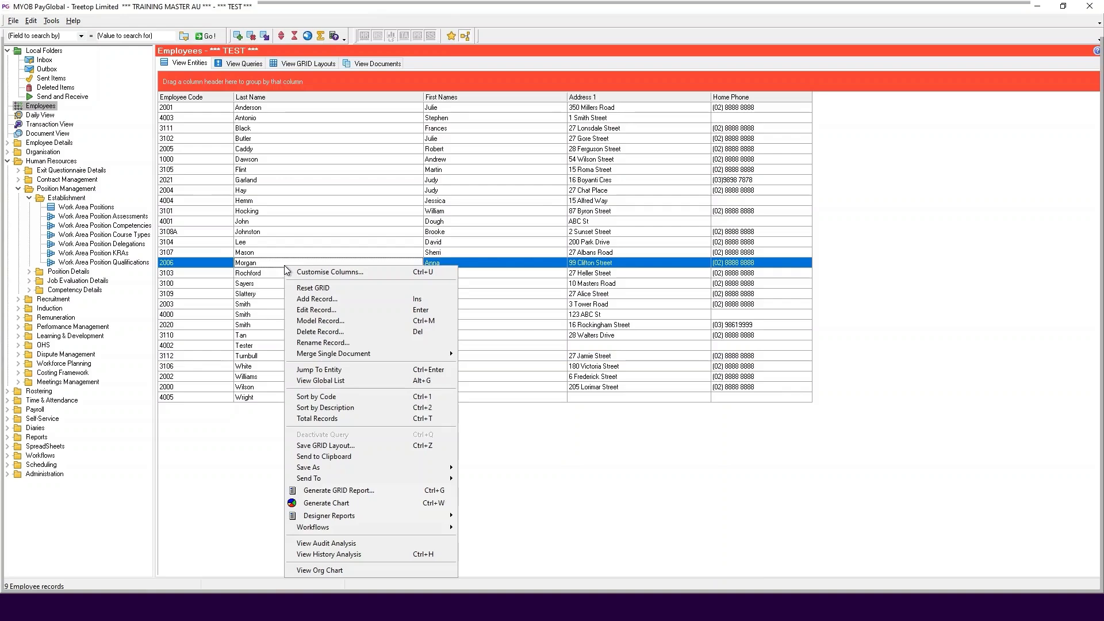
{"action": "left_click", "coordinate": [350, 570]}
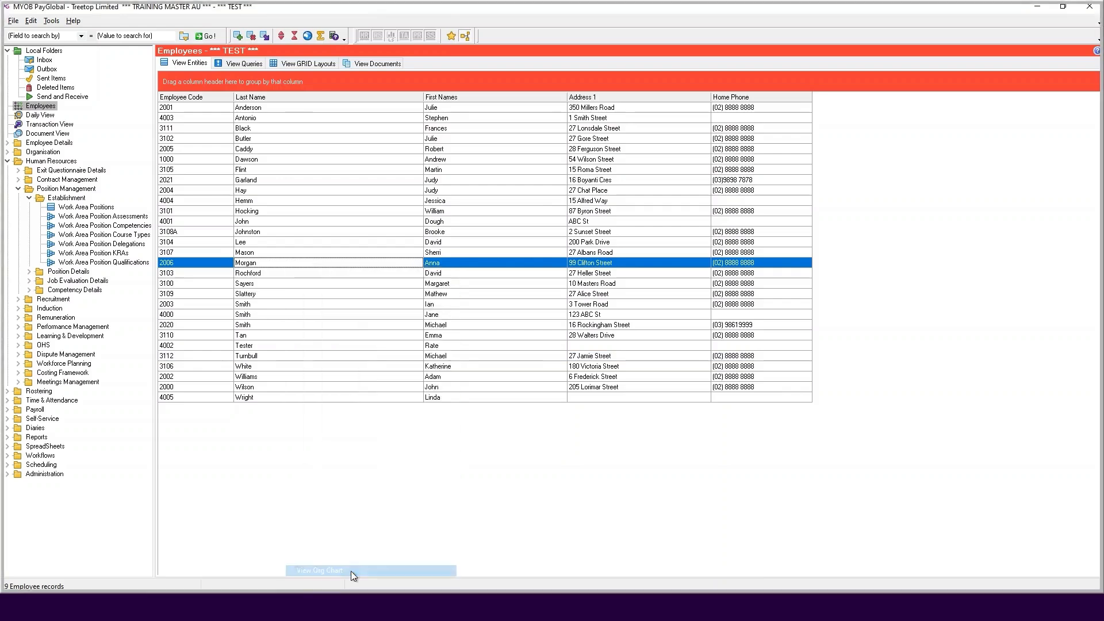
{"action": "left_click", "coordinate": [749, 159]}
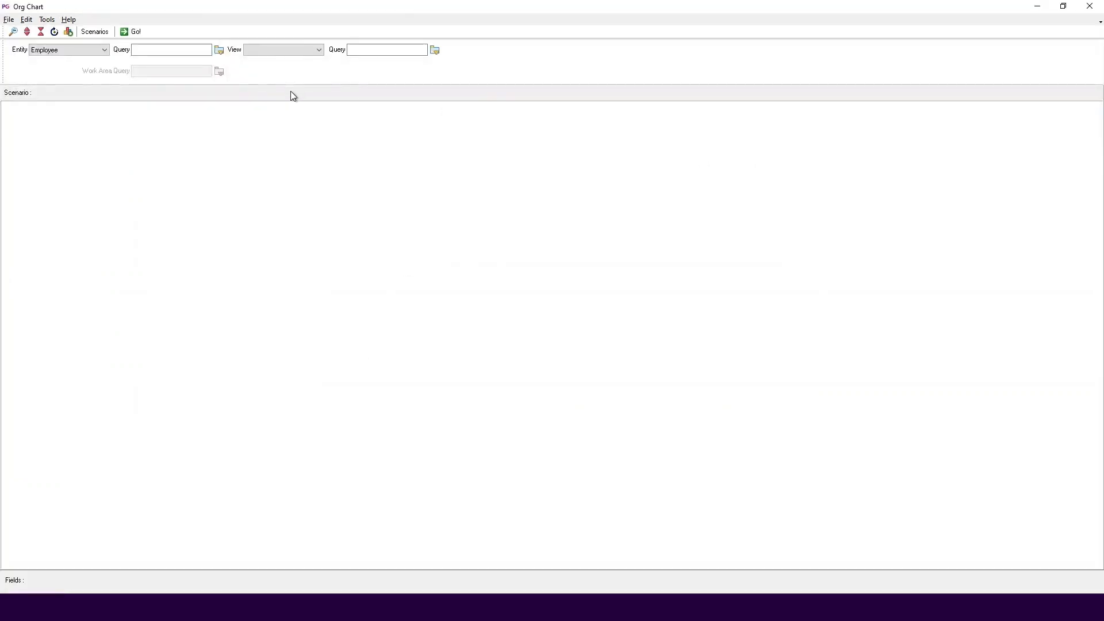
{"action": "left_click", "coordinate": [90, 52]}
{"action": "left_click", "coordinate": [90, 53]}
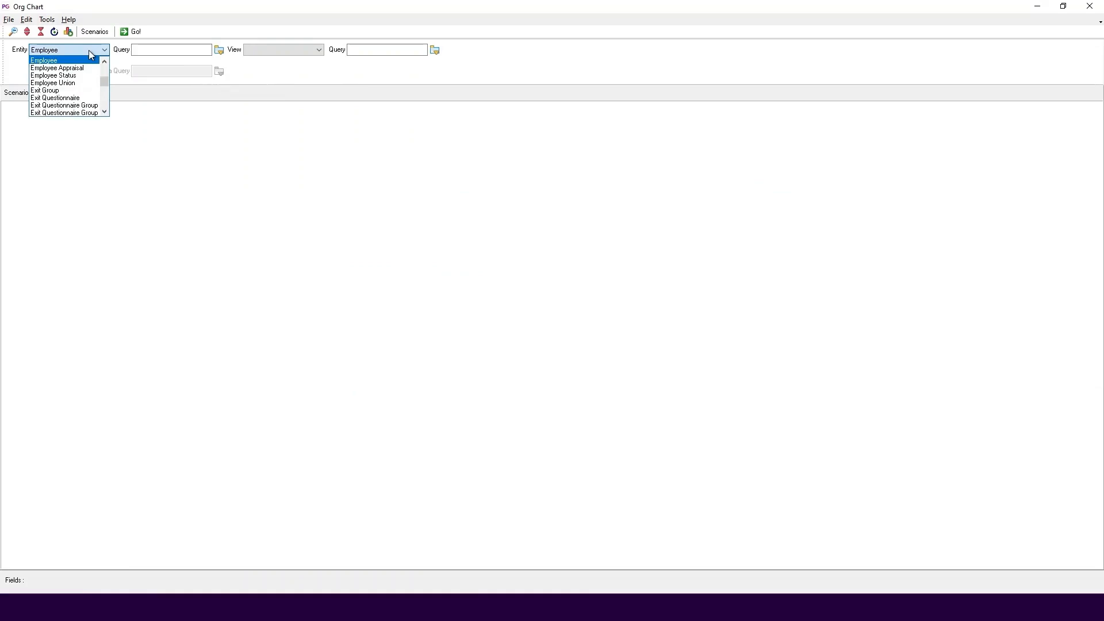
{"action": "key", "text": "w"}
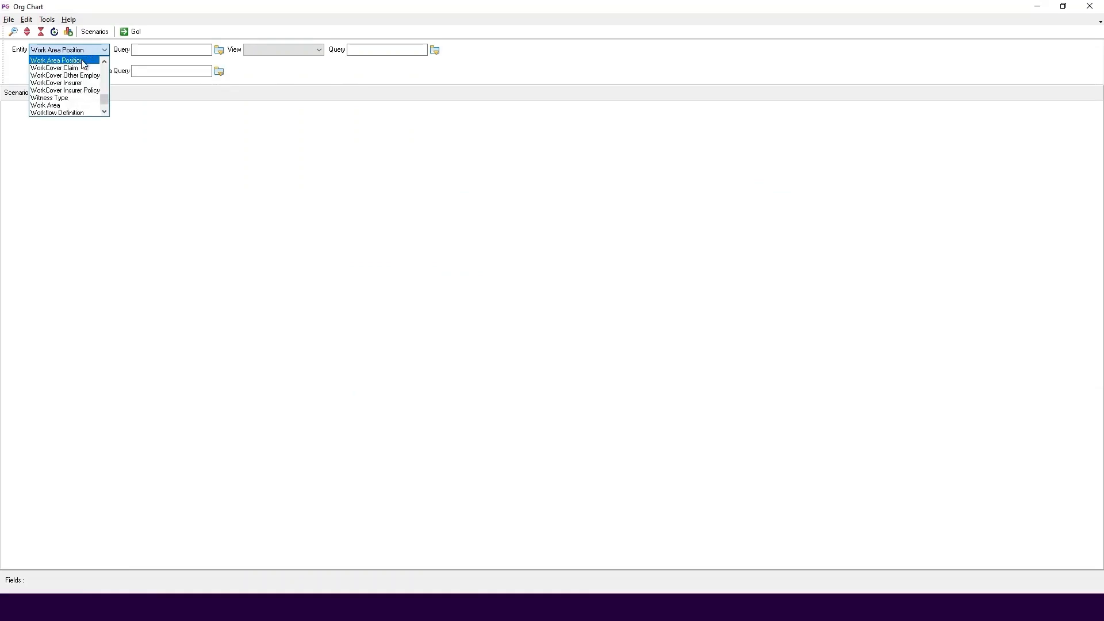
{"action": "left_click", "coordinate": [81, 60]}
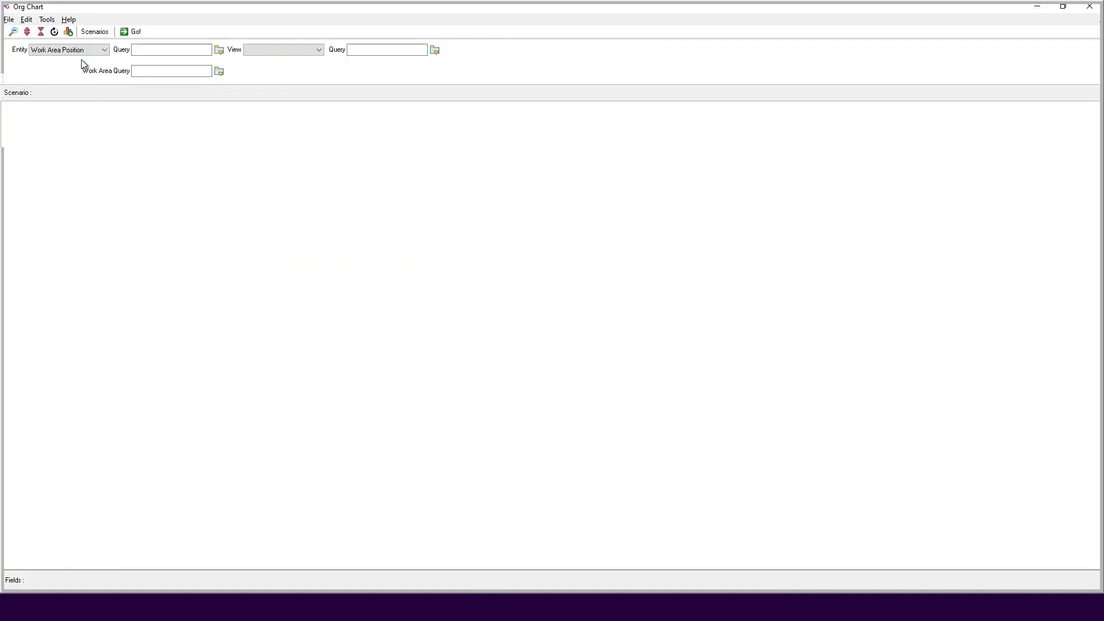
Inspect the clauses of the ACTIVE_WAP query and apply it as the chart's work area position query
{"action": "left_click", "coordinate": [151, 47]}
{"action": "left_click", "coordinate": [220, 50]}
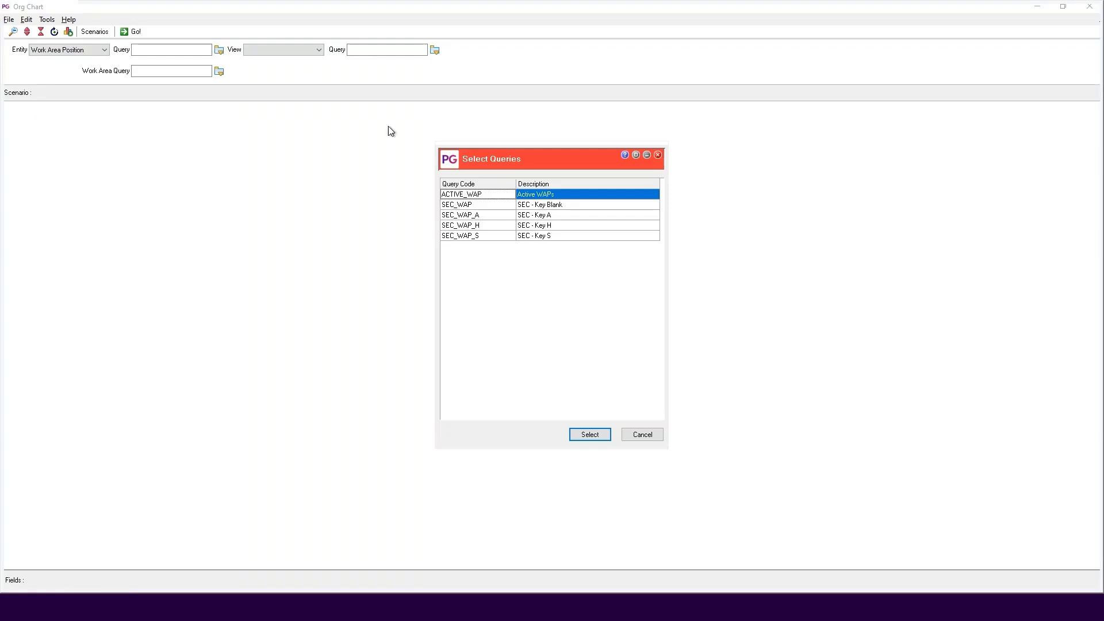
{"action": "double_click", "coordinate": [484, 198]}
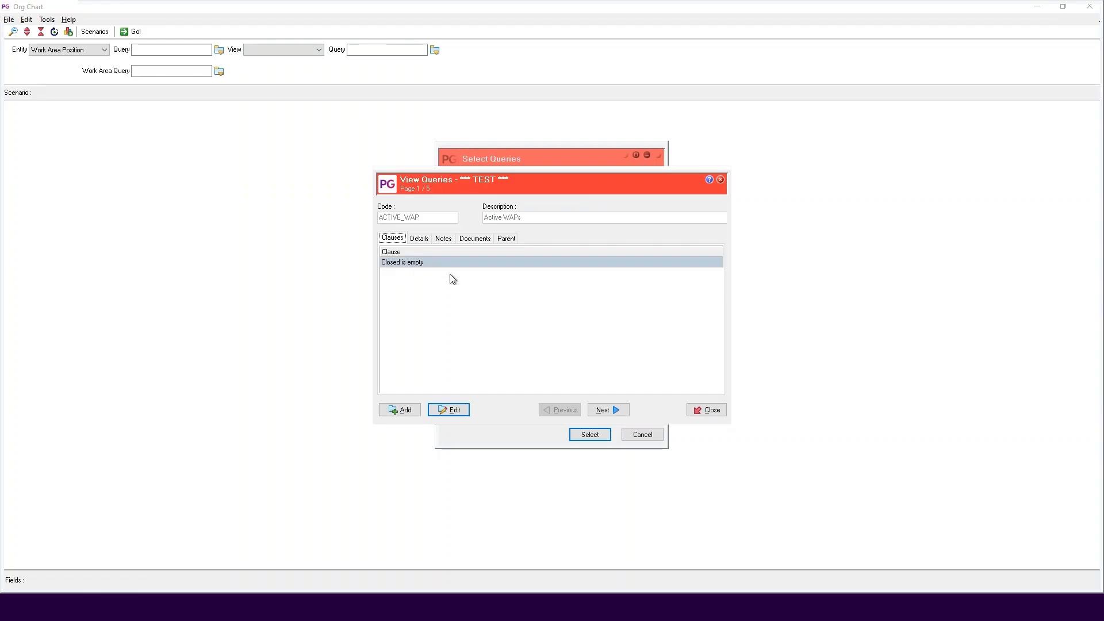
{"action": "left_click", "coordinate": [712, 410]}
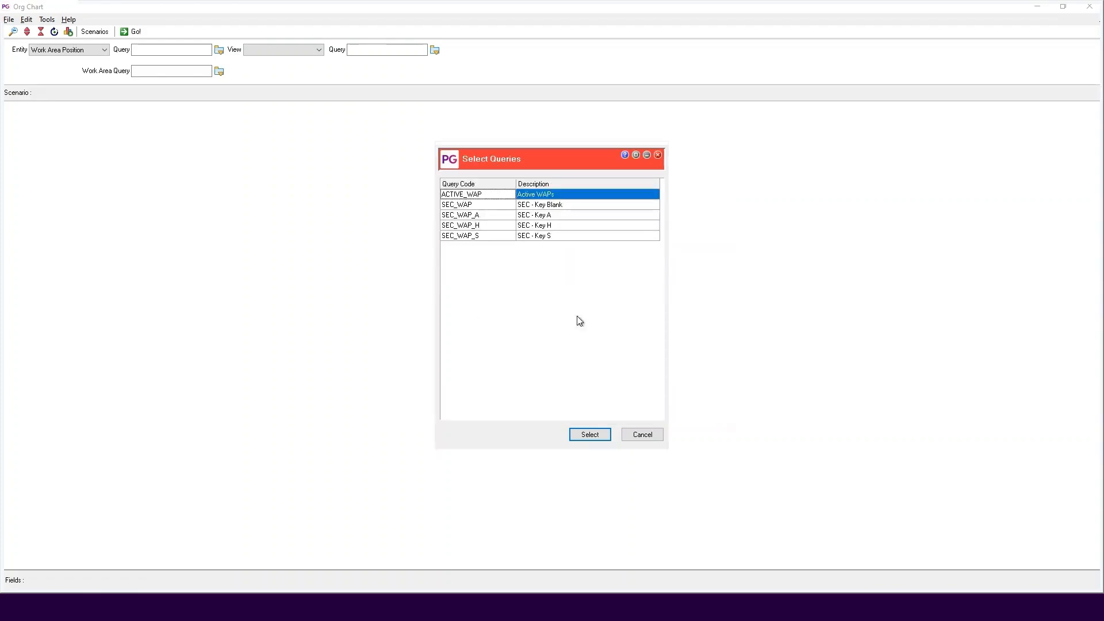
{"action": "left_click", "coordinate": [593, 435]}
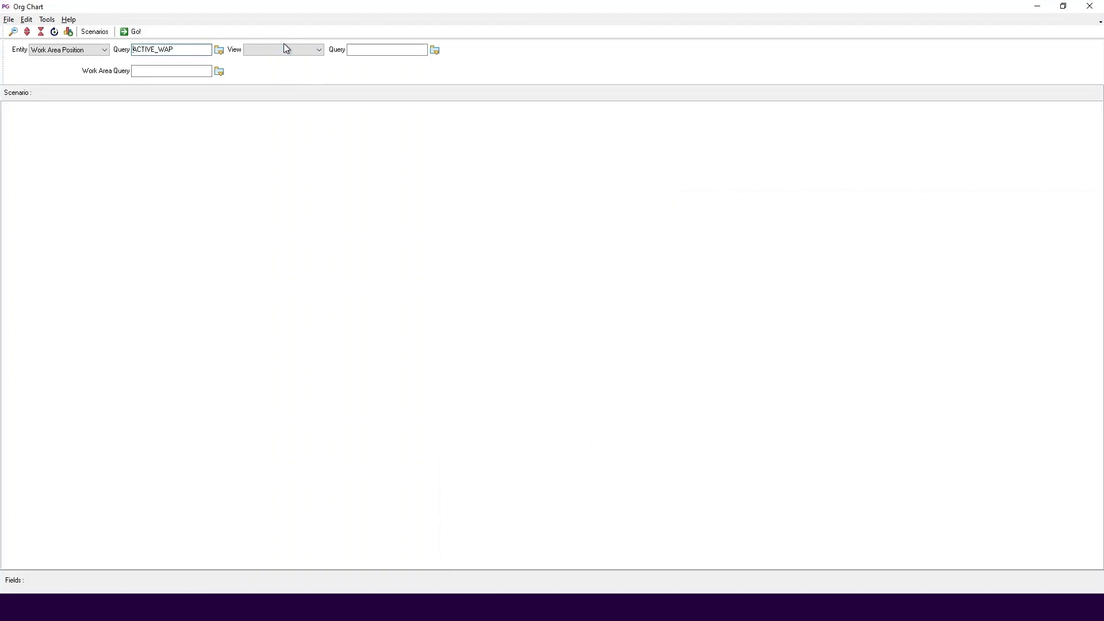
Set the chart's view to Appointments with the ACTIVE query, and generate the org chart
{"action": "left_click", "coordinate": [298, 49]}
{"action": "left_click", "coordinate": [289, 77]}
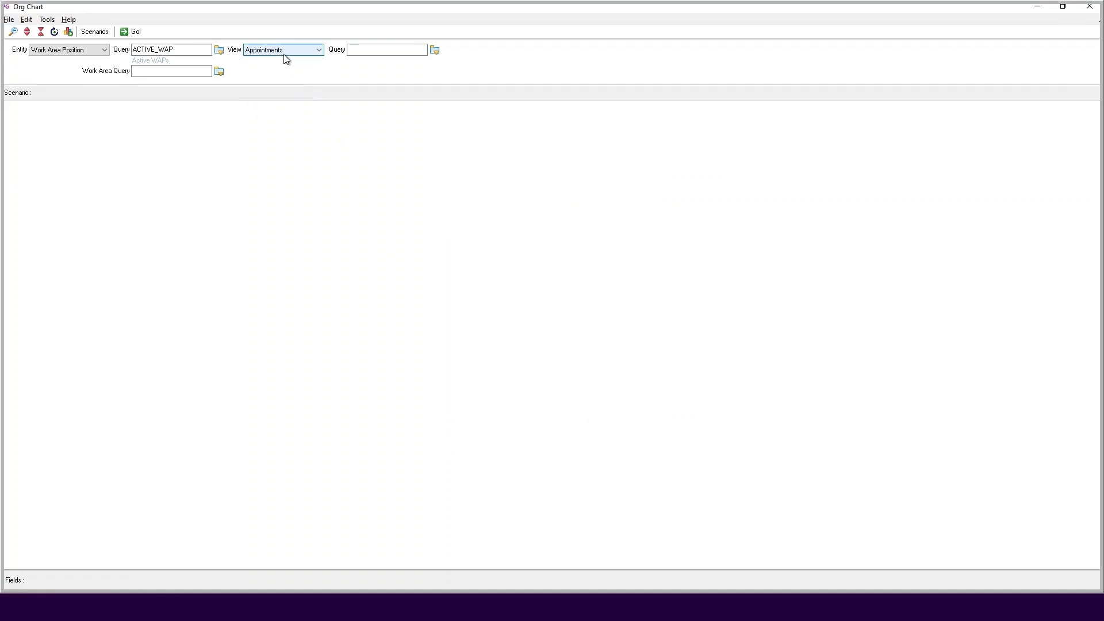
{"action": "left_click", "coordinate": [378, 50]}
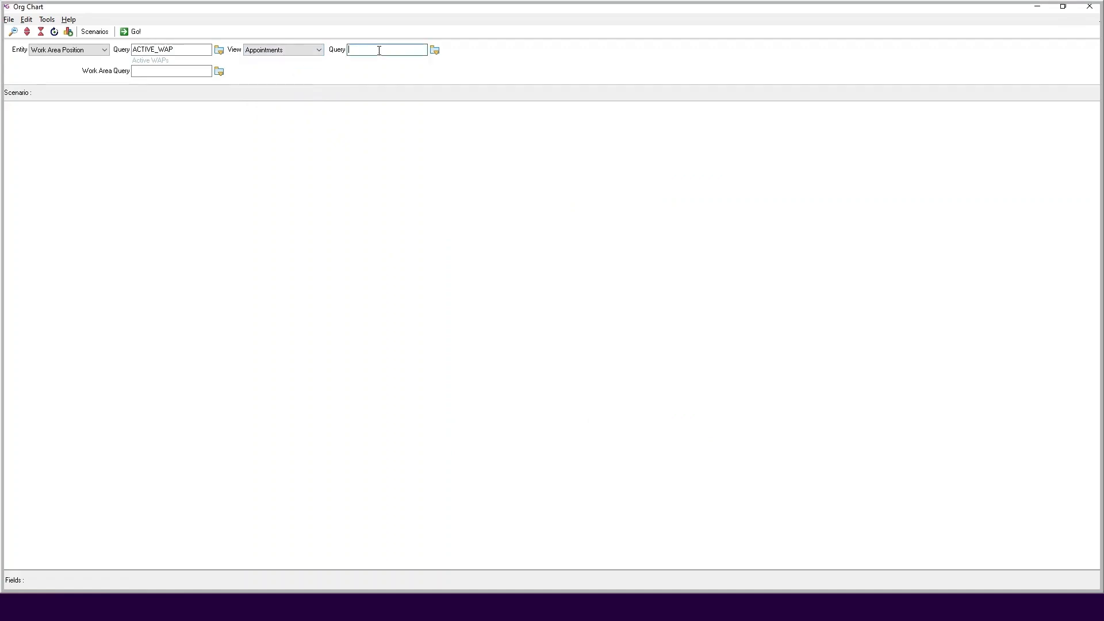
{"action": "left_click", "coordinate": [435, 50]}
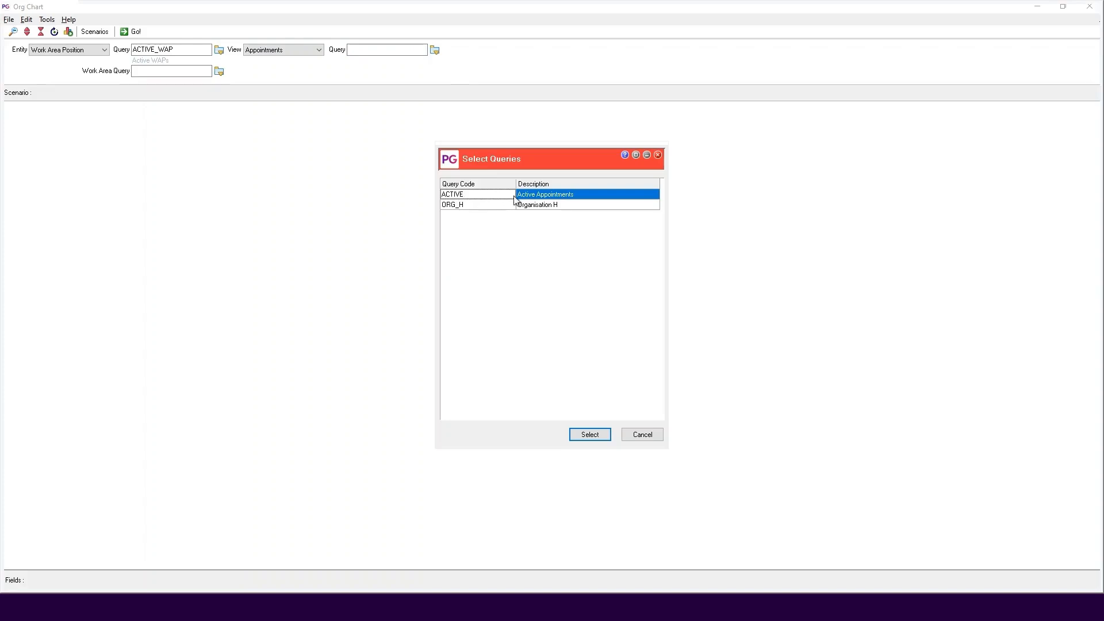
{"action": "left_click", "coordinate": [540, 197]}
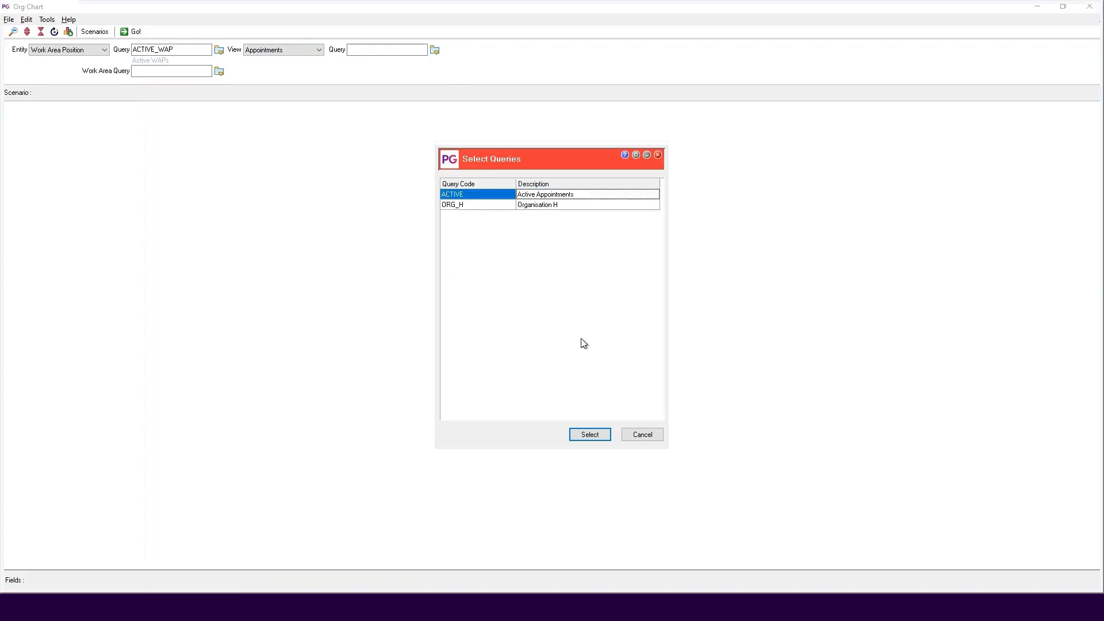
{"action": "left_click", "coordinate": [595, 436]}
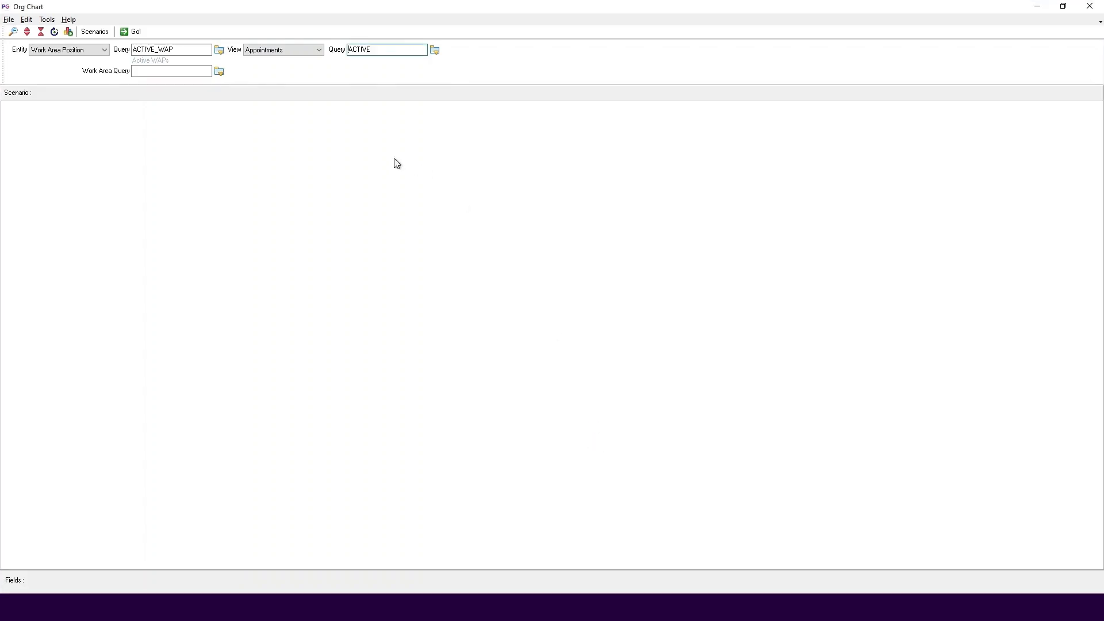
{"action": "left_click", "coordinate": [132, 32]}
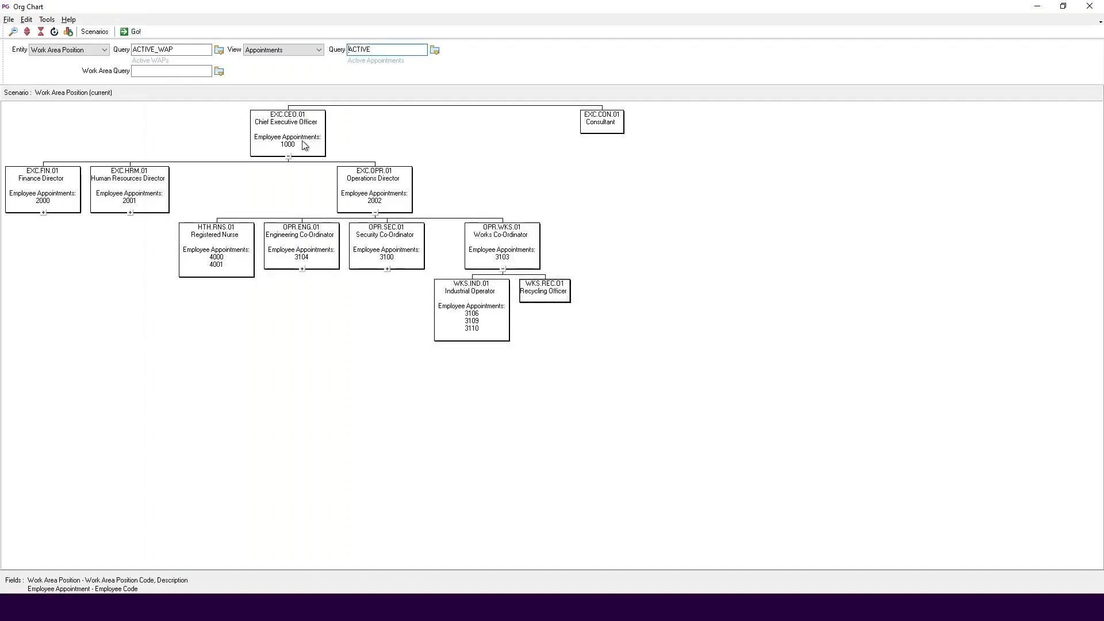
Add the employee's Name to the org chart's Employee Appointment columns, keep the Work Area Position columns, and expand all chart levels
{"action": "left_click", "coordinate": [47, 20]}
{"action": "left_click", "coordinate": [112, 34]}
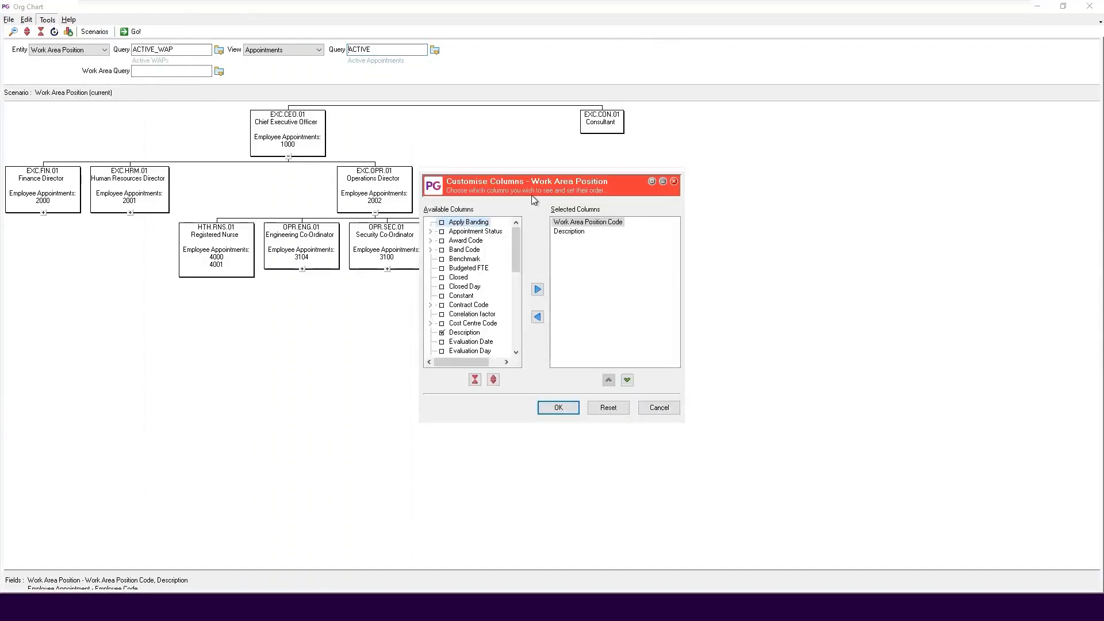
{"action": "key", "text": "Return"}
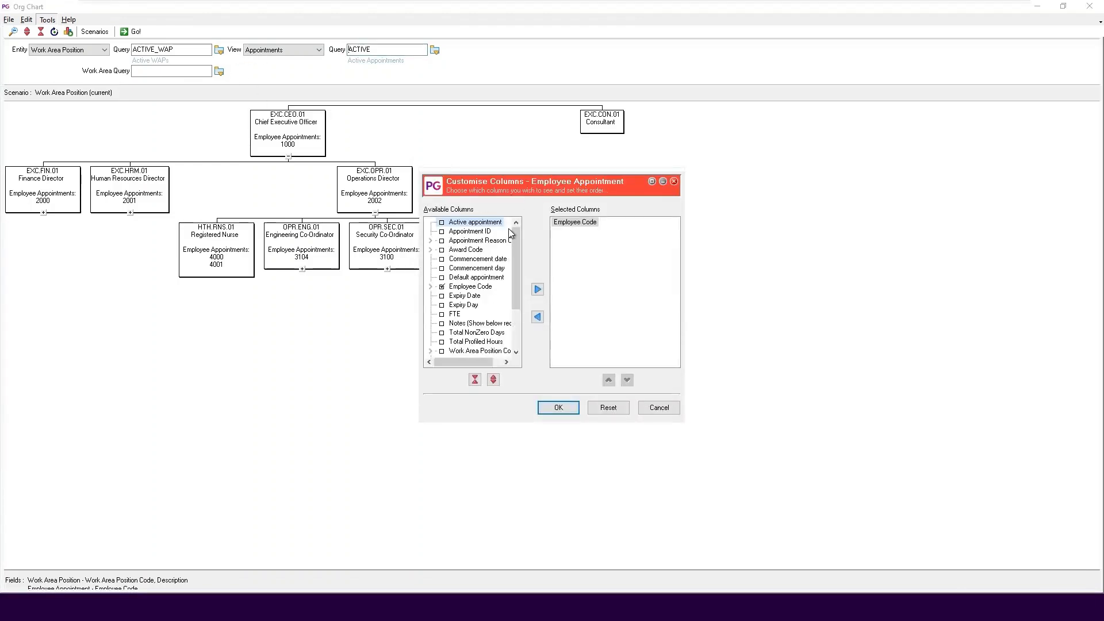
{"action": "left_click", "coordinate": [431, 287]}
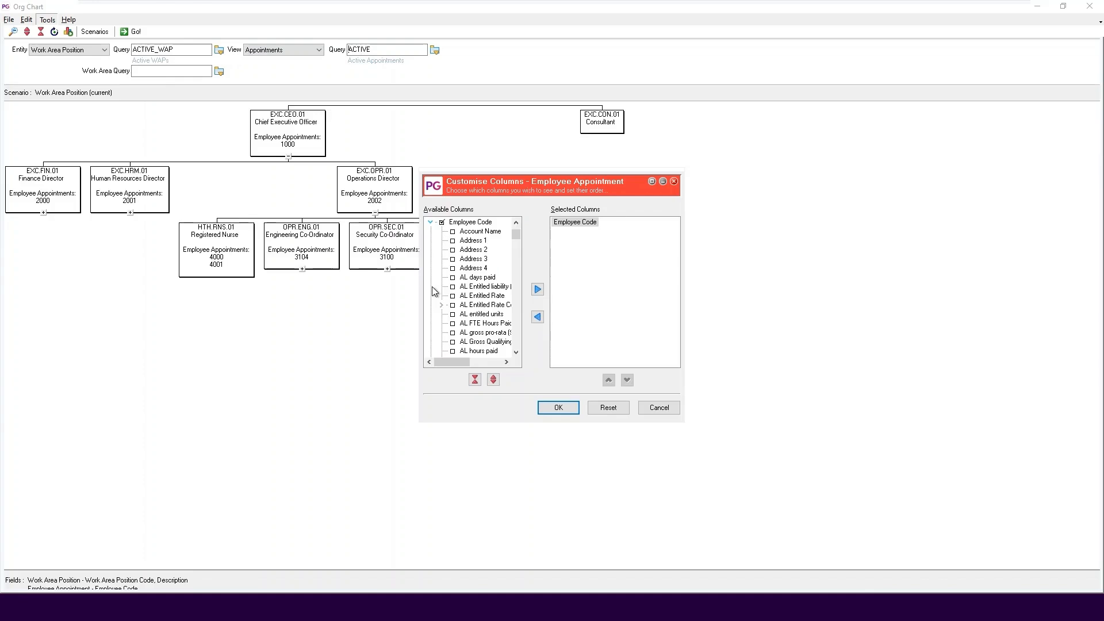
{"action": "key", "text": "n"}
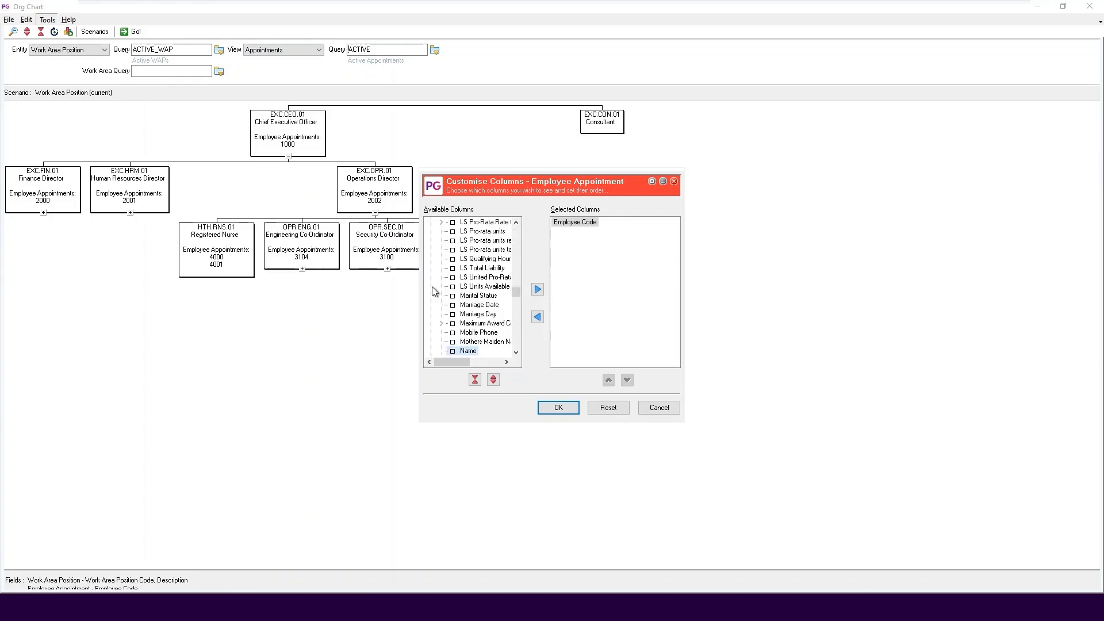
{"action": "left_click", "coordinate": [453, 351]}
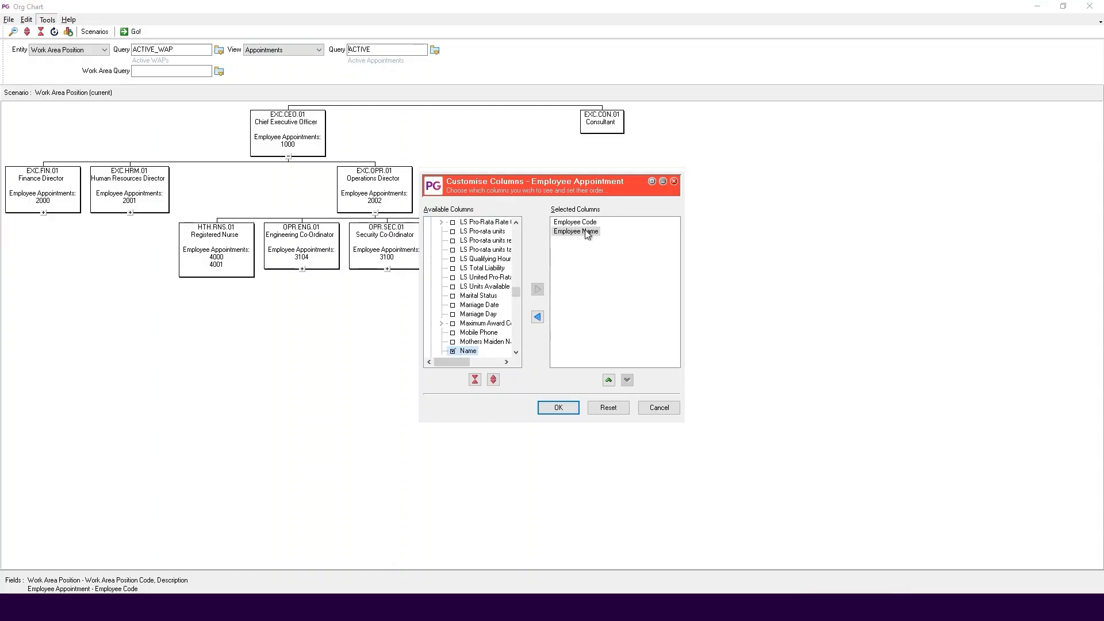
{"action": "left_click", "coordinate": [560, 410]}
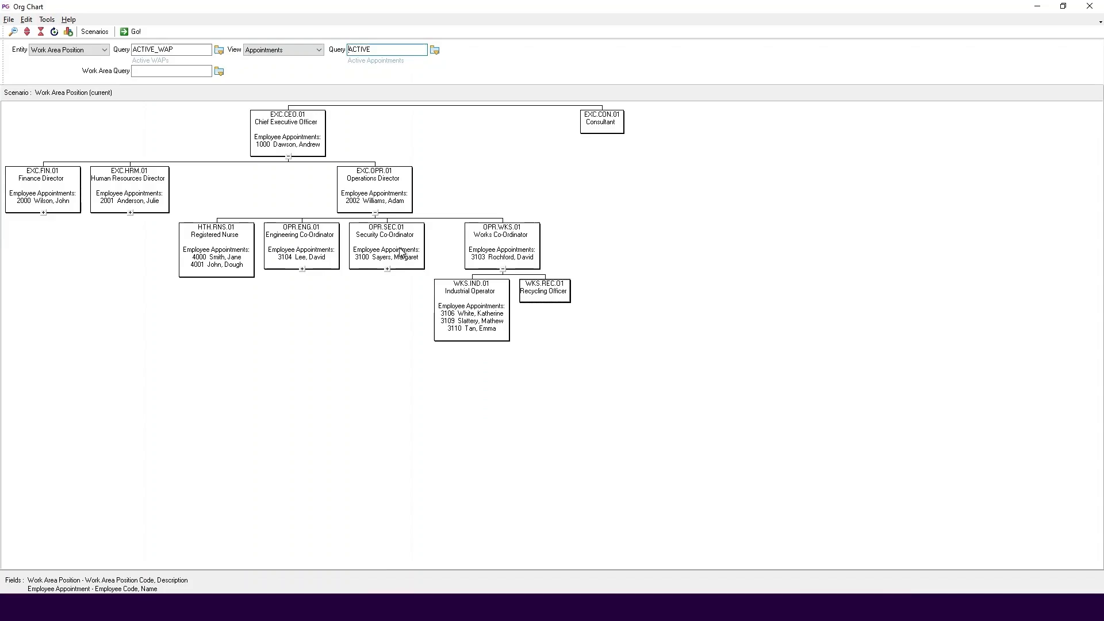
{"action": "left_click", "coordinate": [27, 31]}
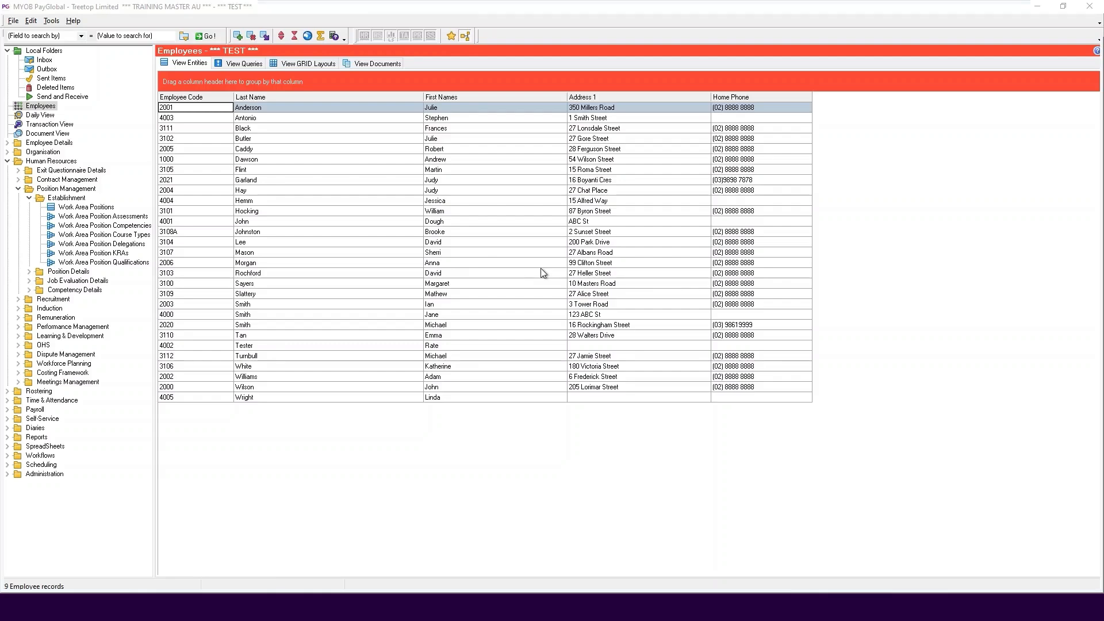
Open the appointments of the Industrial Operator employee for editing and start a new appointment record
{"action": "double_click", "coordinate": [274, 294]}
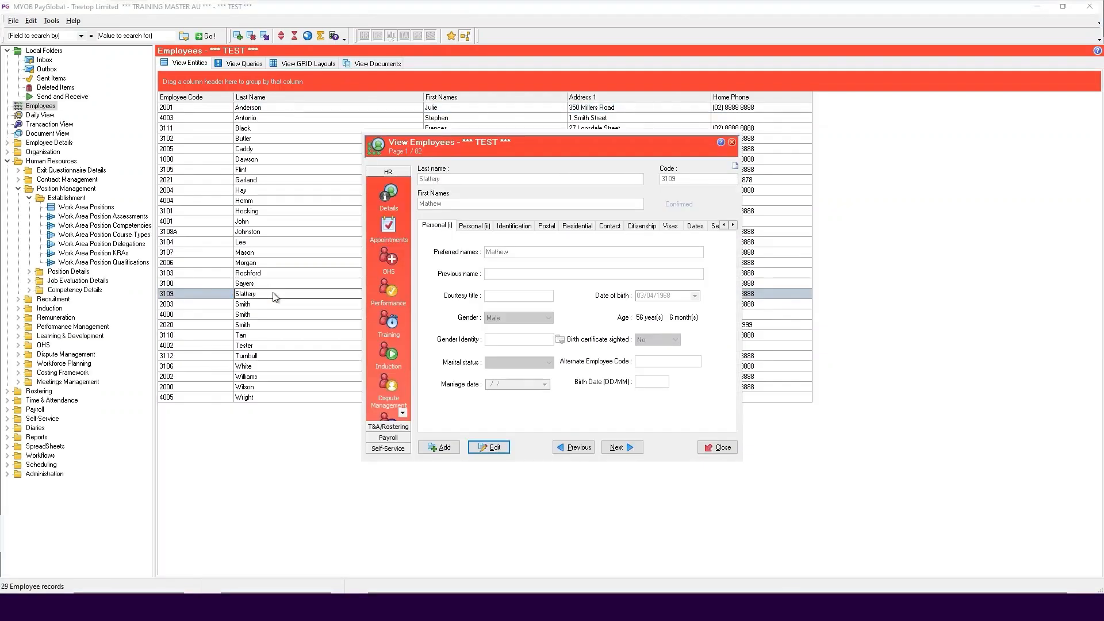
{"action": "left_click", "coordinate": [389, 225]}
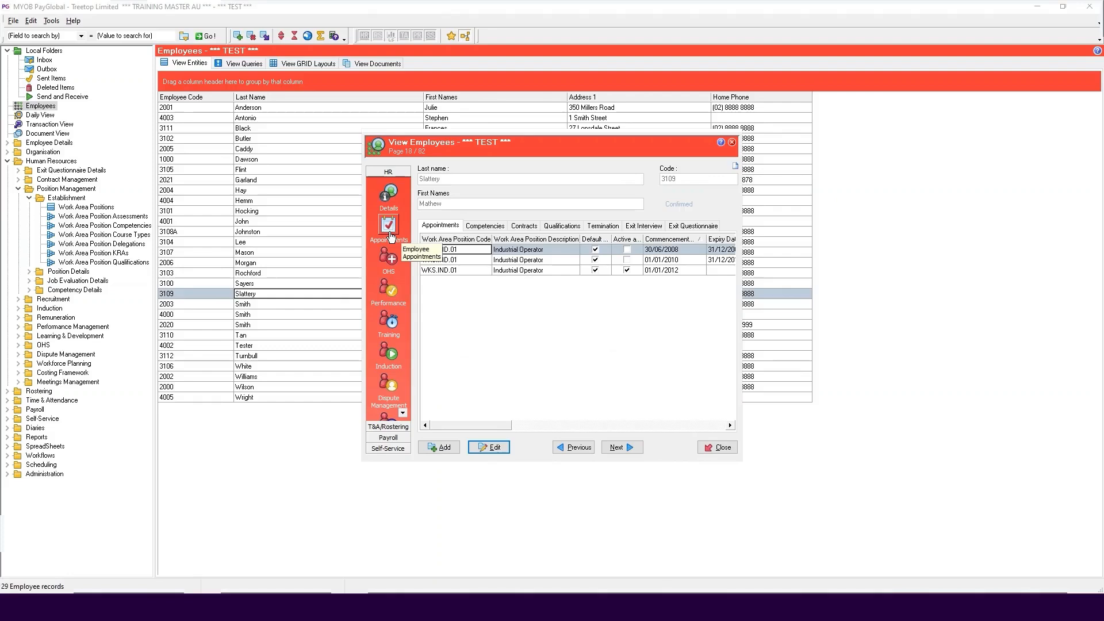
{"action": "left_click", "coordinate": [495, 448]}
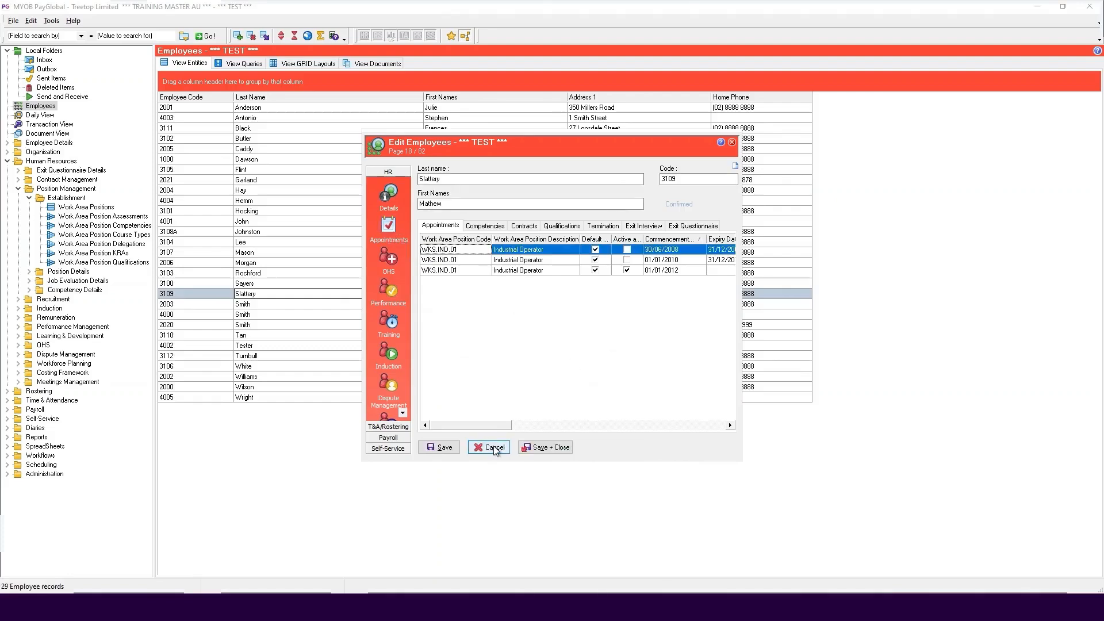
{"action": "right_click", "coordinate": [486, 323]}
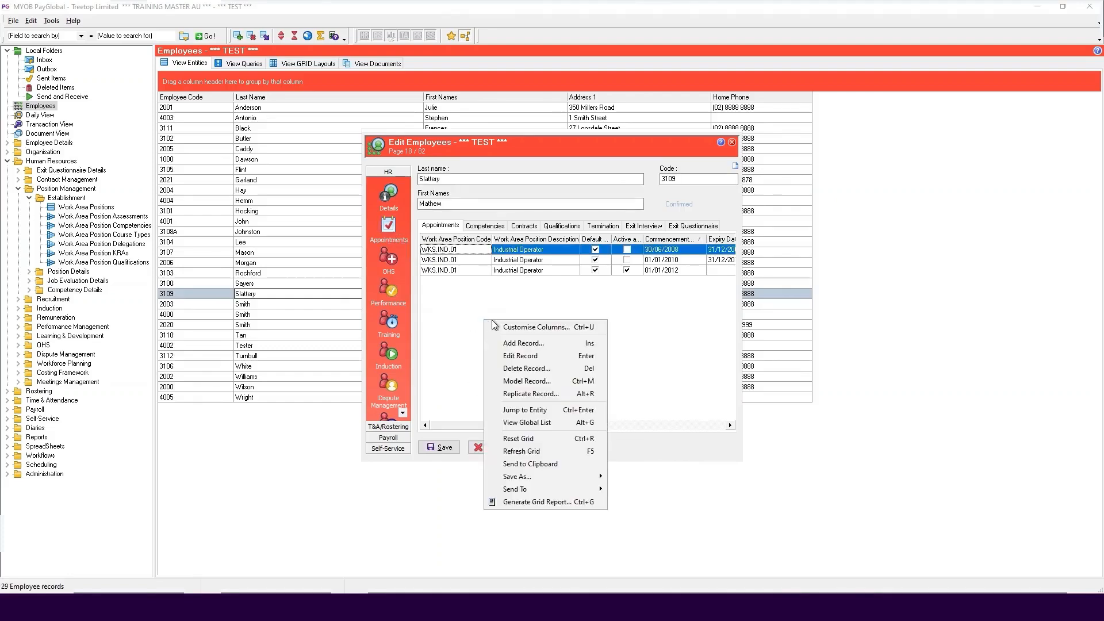
{"action": "left_click", "coordinate": [519, 344]}
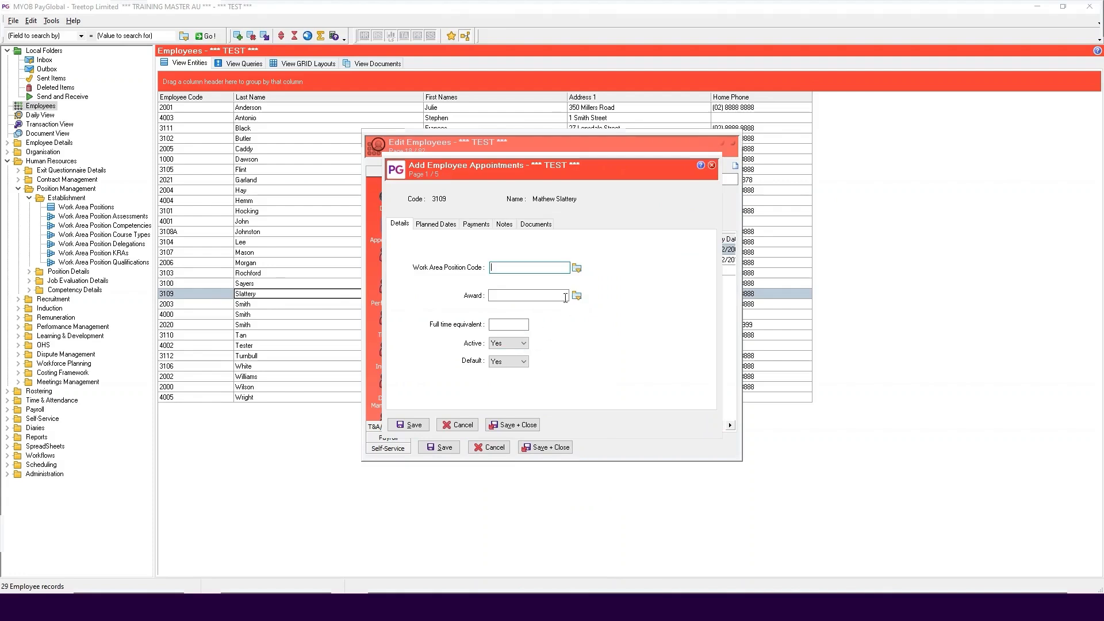
Assign the new appointment to work area position OPR.ENG.01, Engineering Co-Ordinator, with award ENG.COORDN, keeping Default at Yes
{"action": "left_click", "coordinate": [577, 269]}
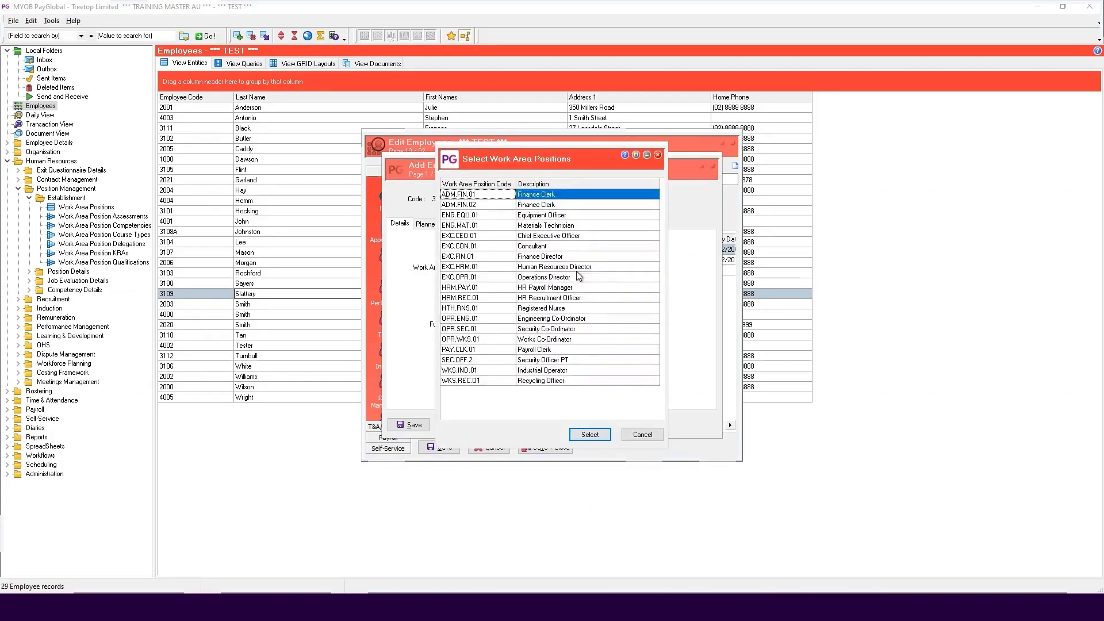
{"action": "left_click", "coordinate": [483, 318]}
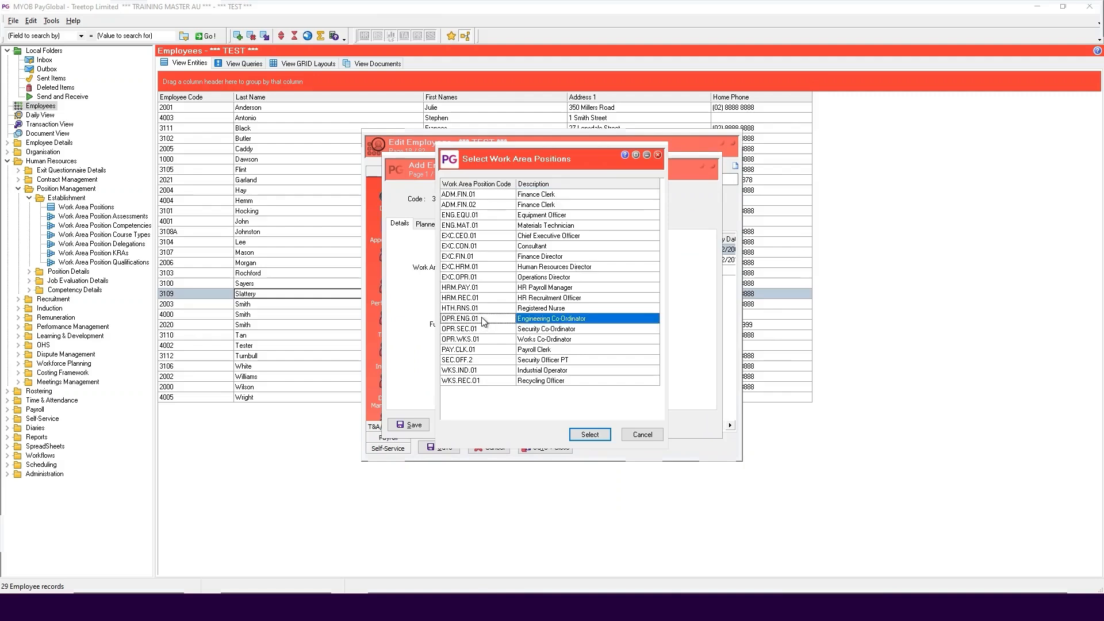
{"action": "left_click", "coordinate": [590, 434]}
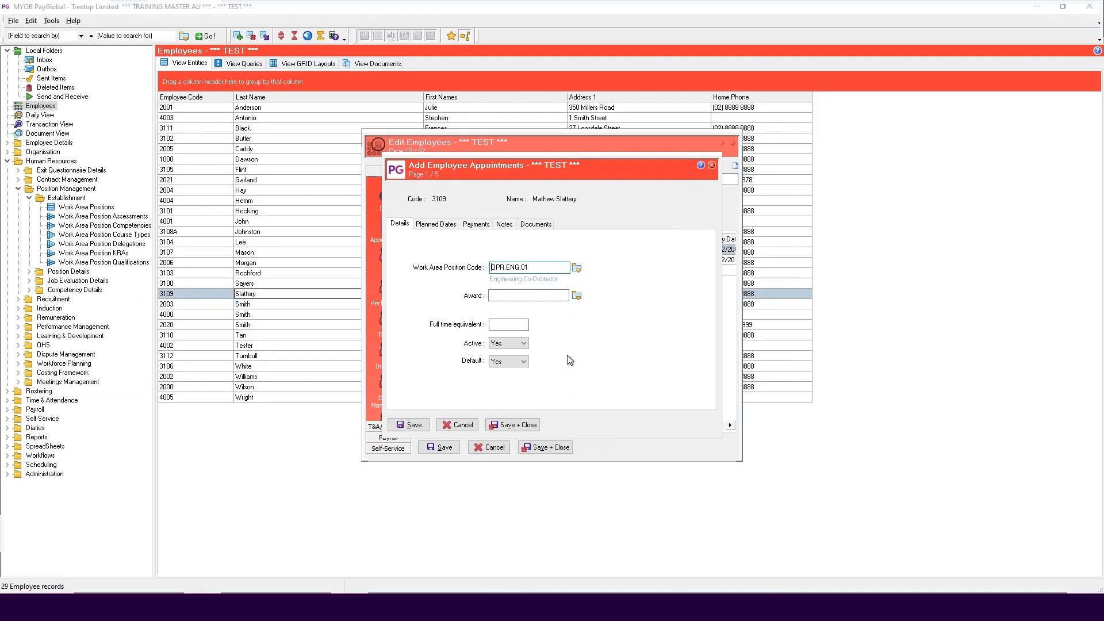
{"action": "key", "text": "Tab"}
{"action": "key", "text": "Tab"}
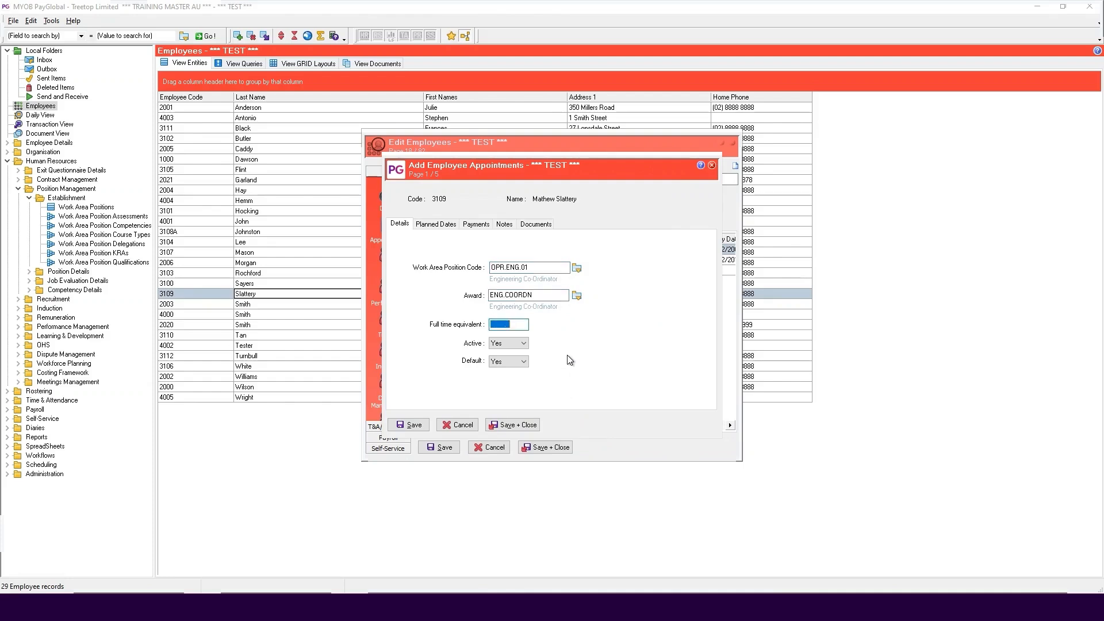
{"action": "left_click", "coordinate": [510, 363]}
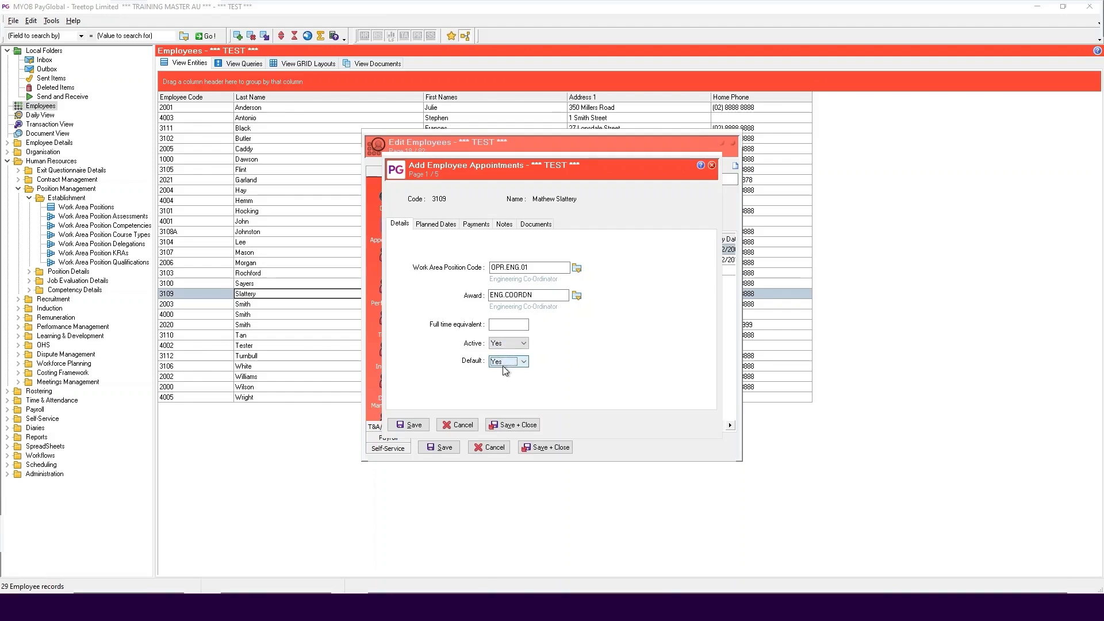
Set the new appointment's planned commencement date to 01/10/2024, leaving the expiry date empty
{"action": "left_click", "coordinate": [435, 224]}
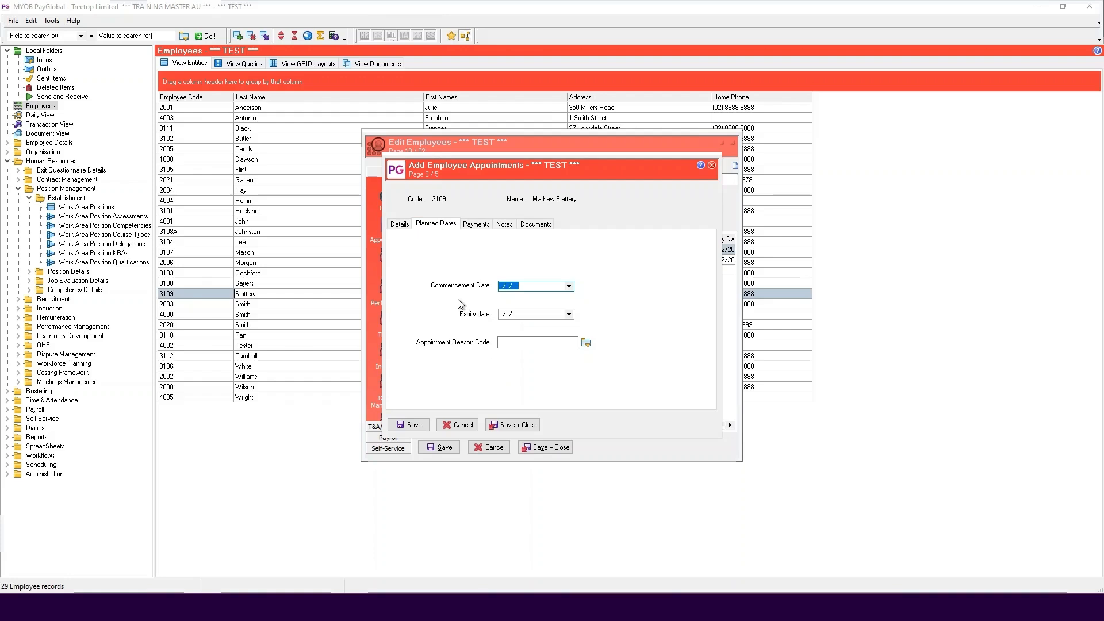
{"action": "type", "text": "01/10/2024"}
{"action": "key", "text": "Tab"}
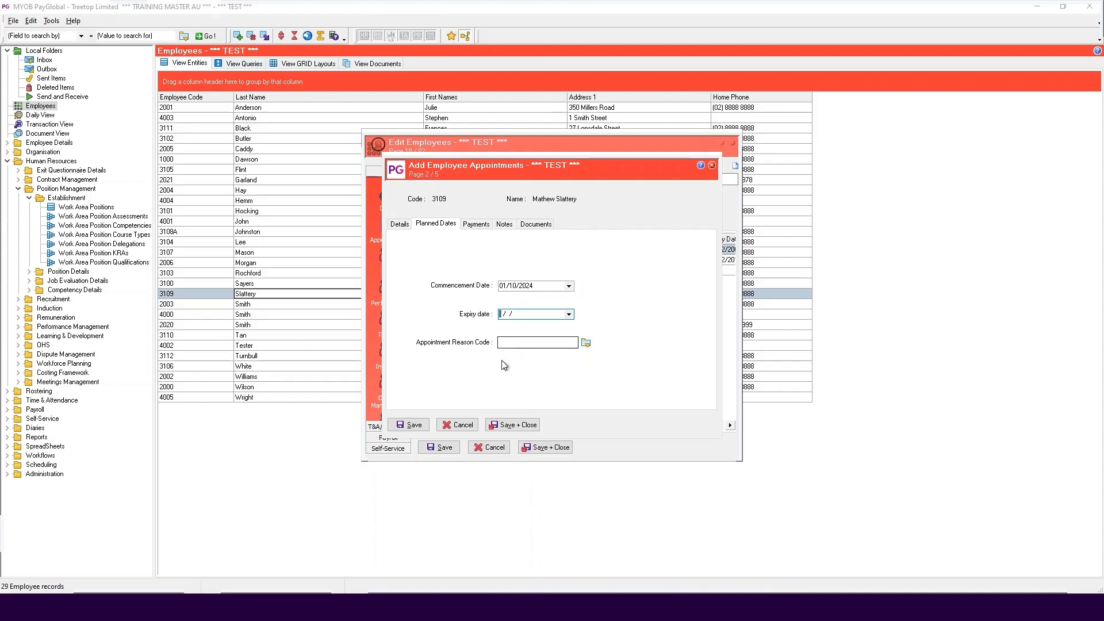
Save the appointment, copying across the work area position, work area and CTR1 contract defaults, and view the audit log
{"action": "left_click", "coordinate": [518, 425]}
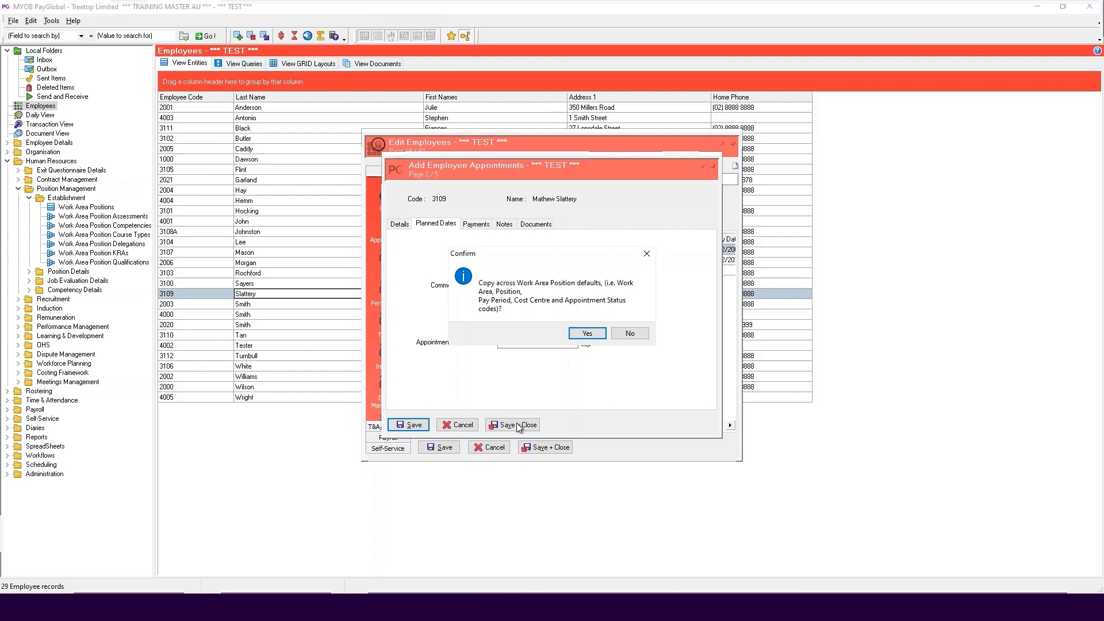
{"action": "left_click", "coordinate": [587, 334]}
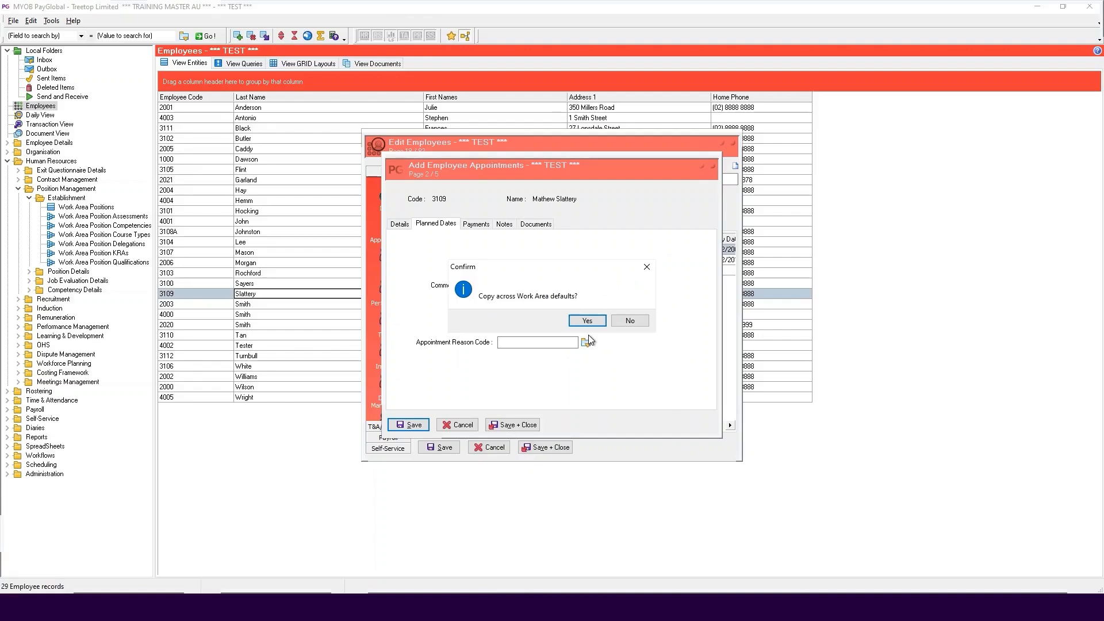
{"action": "left_click", "coordinate": [583, 320]}
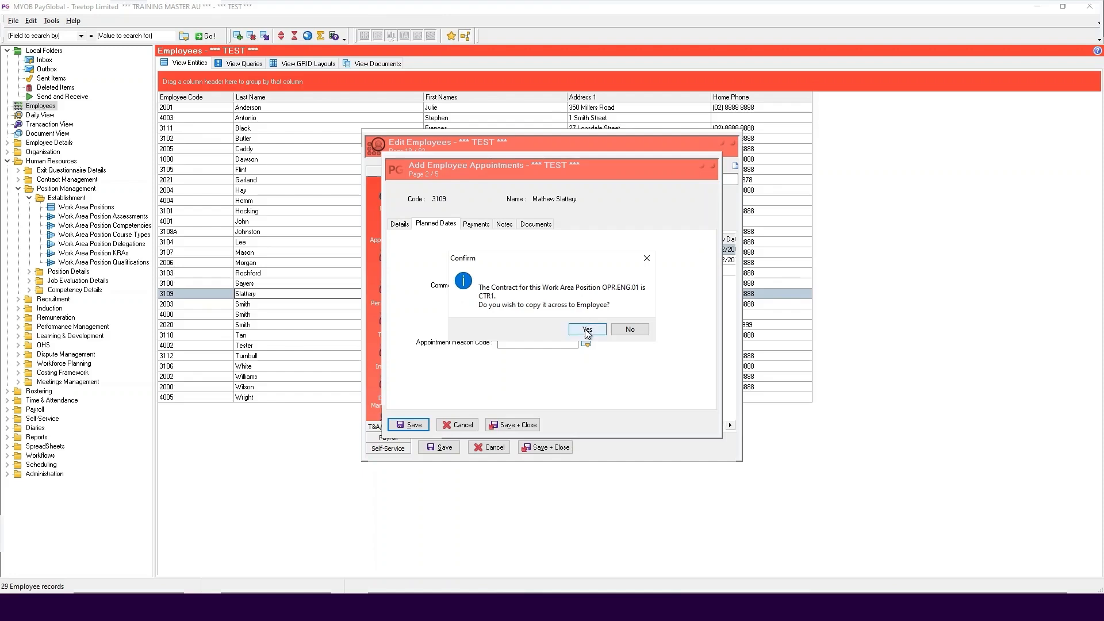
{"action": "left_click", "coordinate": [585, 329]}
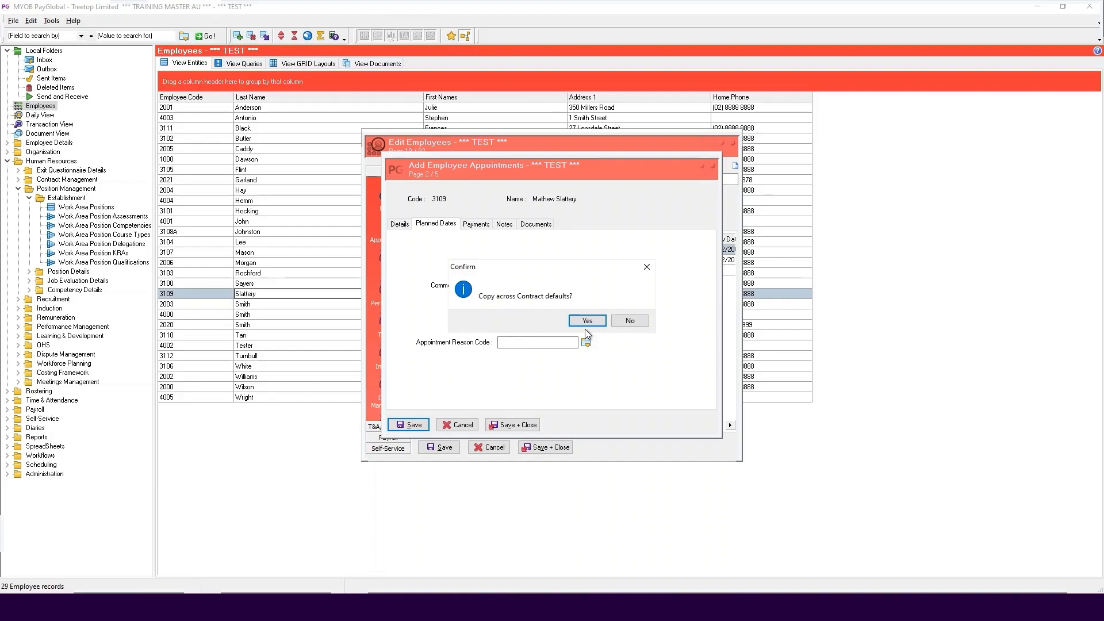
{"action": "left_click", "coordinate": [586, 321]}
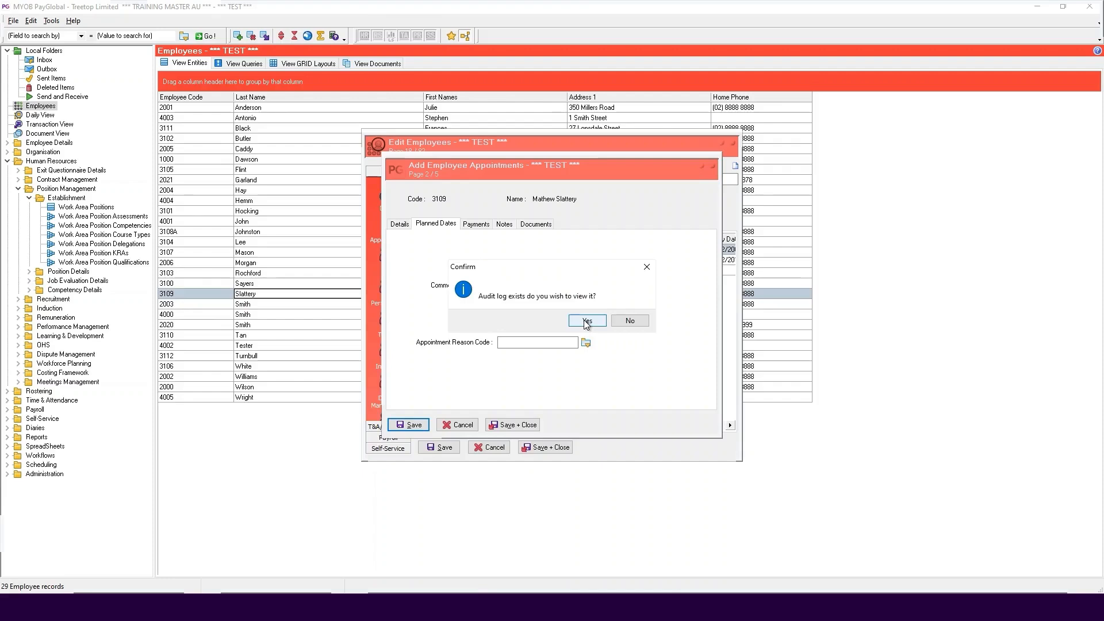
{"action": "left_click", "coordinate": [586, 322]}
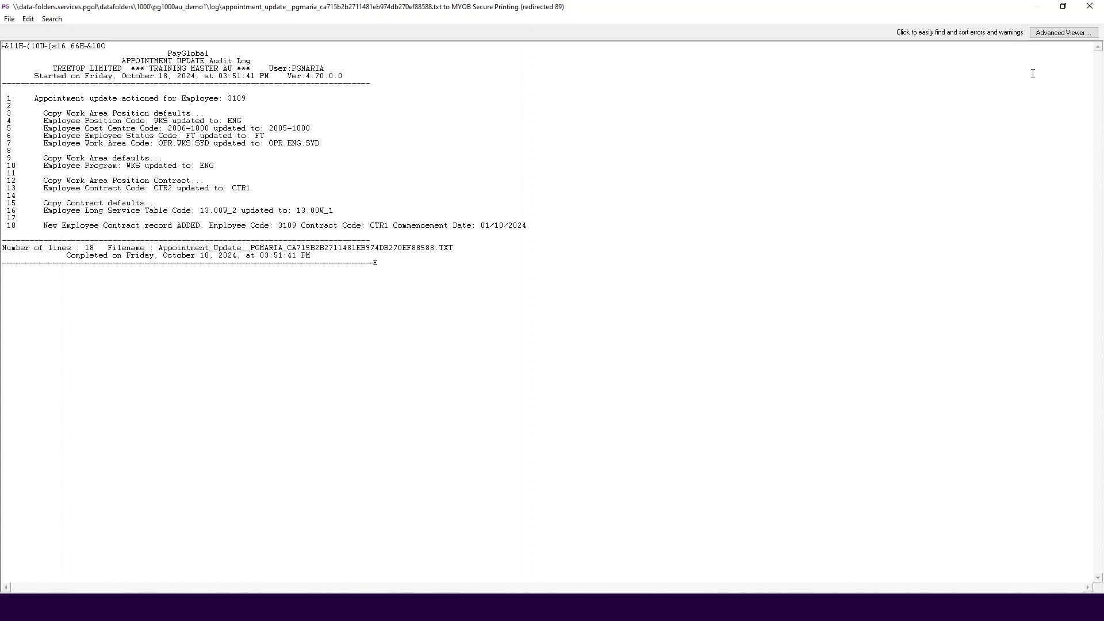
{"action": "left_click", "coordinate": [1089, 7]}
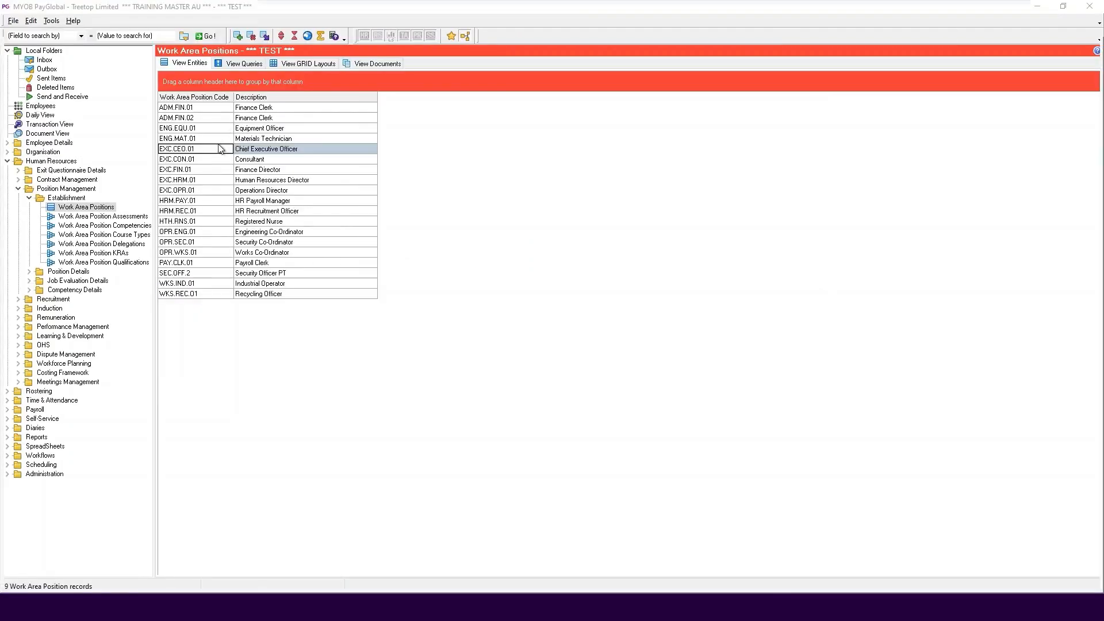
Examine the parent and child positions of Chief Executive Officer, EXC.CEO.01, and of Finance Director, EXC.FIN.01
{"action": "double_click", "coordinate": [217, 150]}
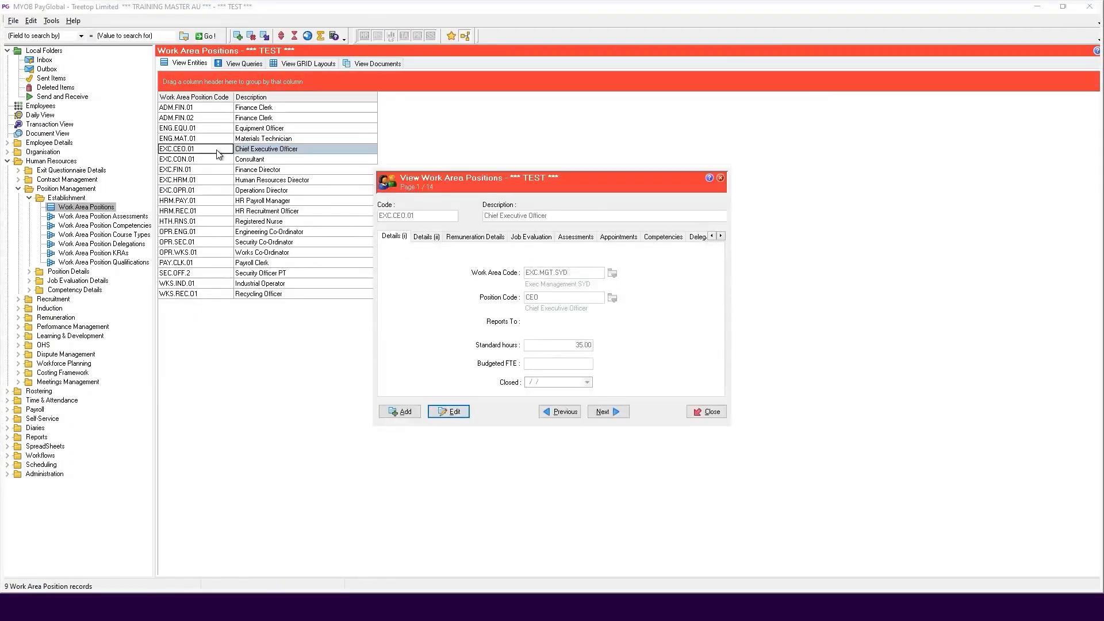
{"action": "left_click", "coordinate": [720, 237]}
{"action": "left_click", "coordinate": [721, 236]}
{"action": "left_click", "coordinate": [693, 237]}
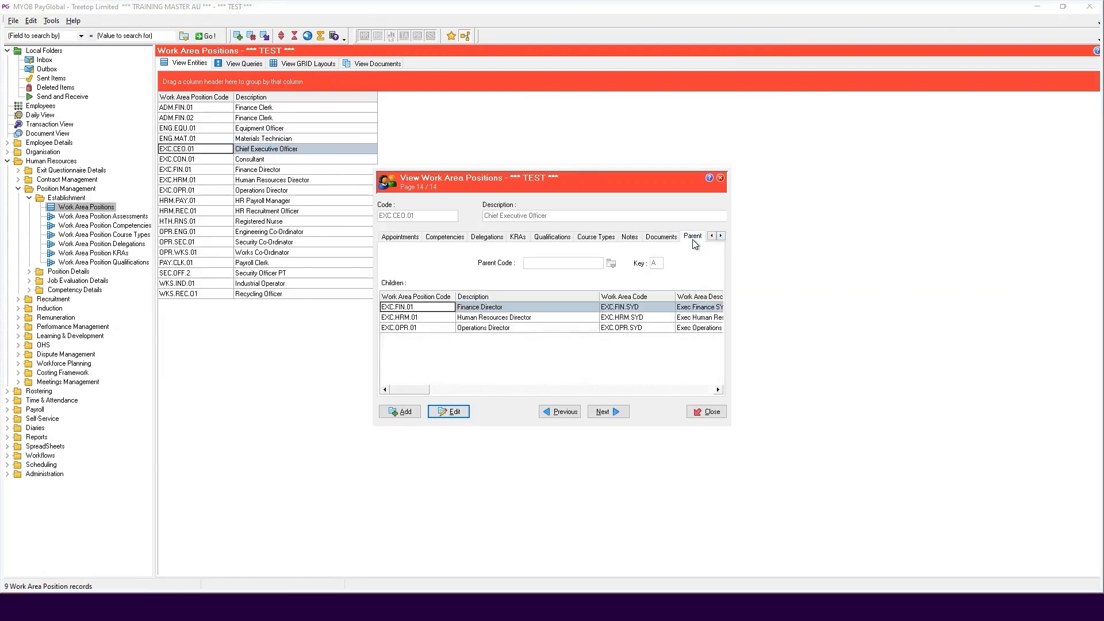
{"action": "left_click", "coordinate": [615, 413]}
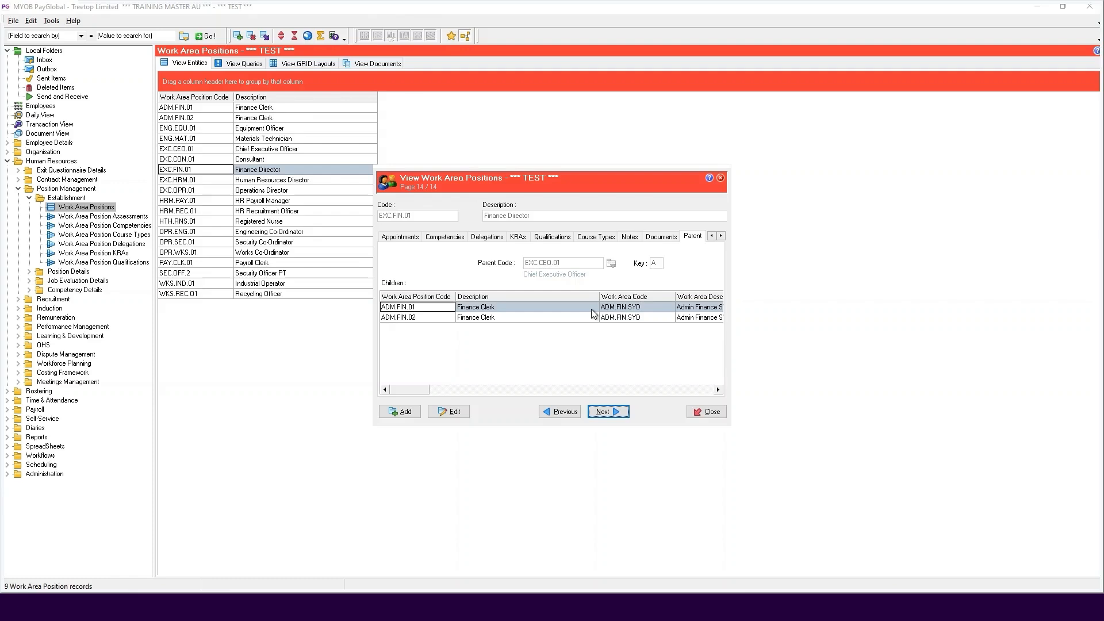
Open the Finance Director's parent code for editing, discard the edit, and check the position's delegations
{"action": "double_click", "coordinate": [573, 262]}
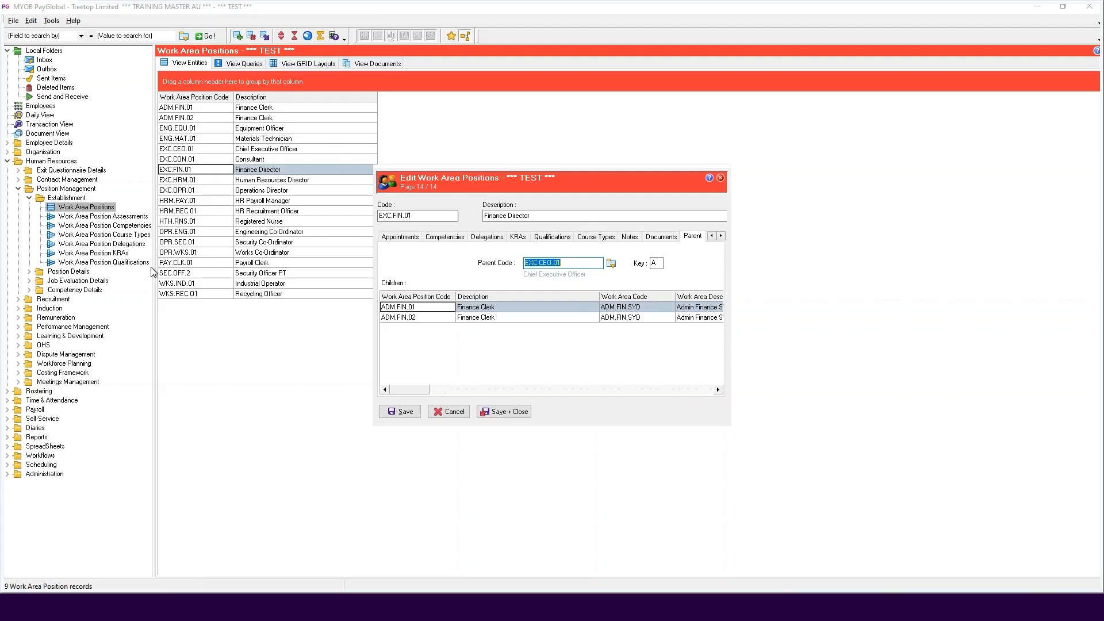
{"action": "key", "text": "Escape"}
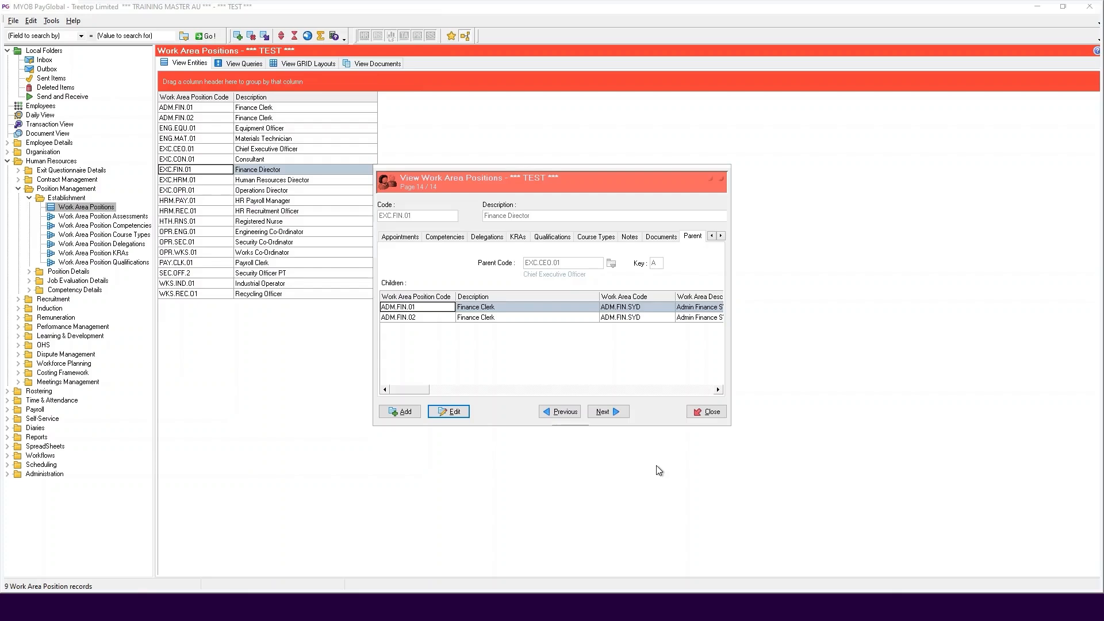
{"action": "left_click", "coordinate": [493, 238]}
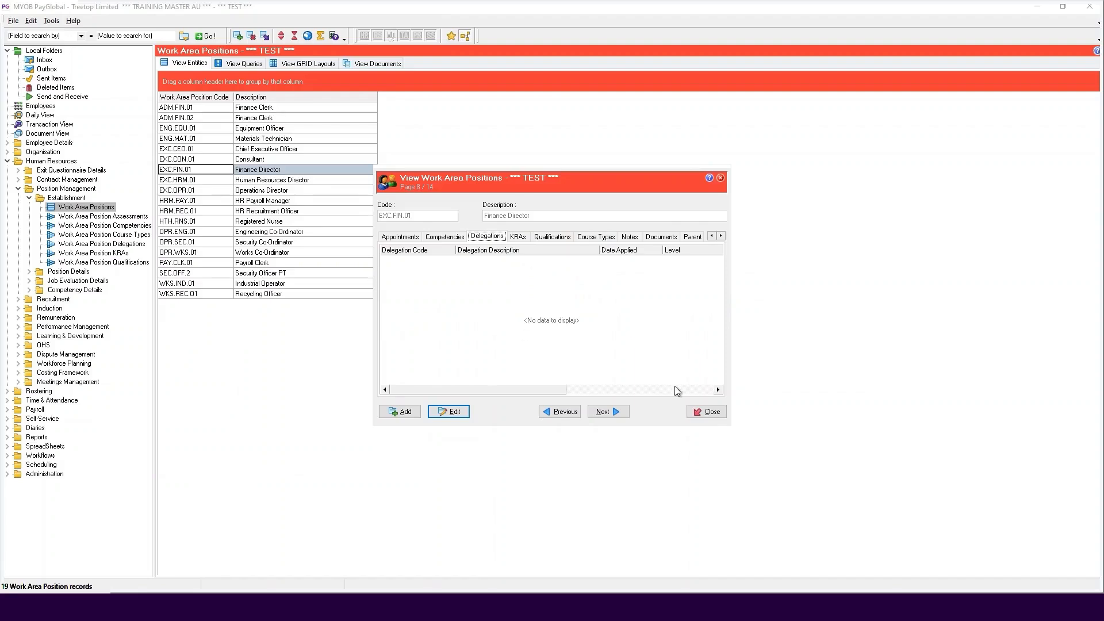
{"action": "left_click", "coordinate": [707, 412]}
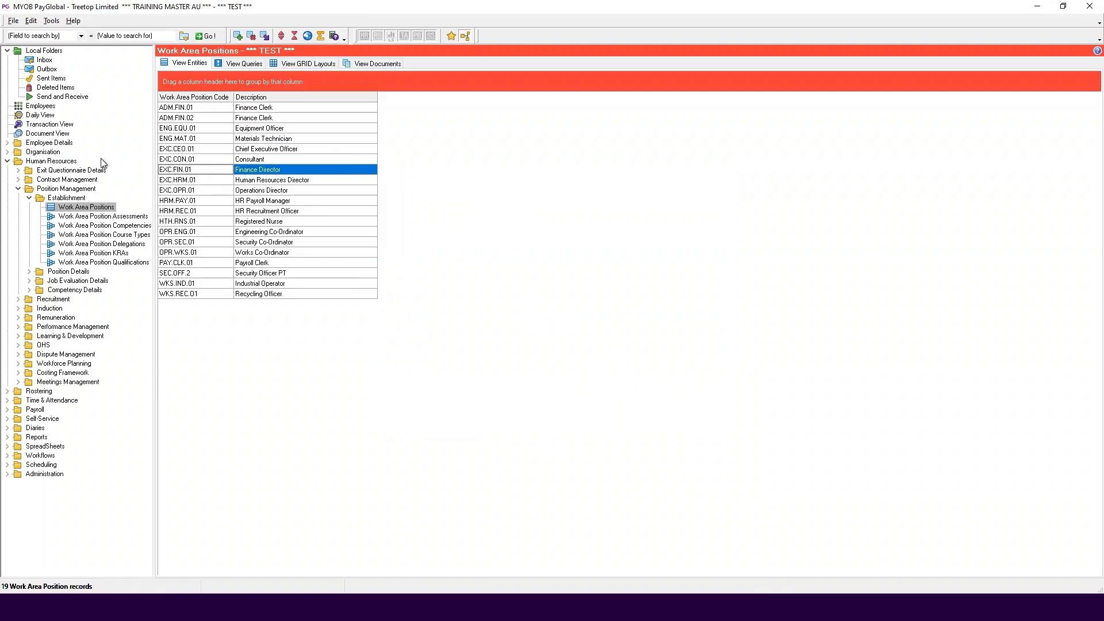
Reopen the Work Area Positions list in the Establishment folder of Position Management
{"action": "left_click", "coordinate": [72, 161]}
{"action": "left_click", "coordinate": [80, 190]}
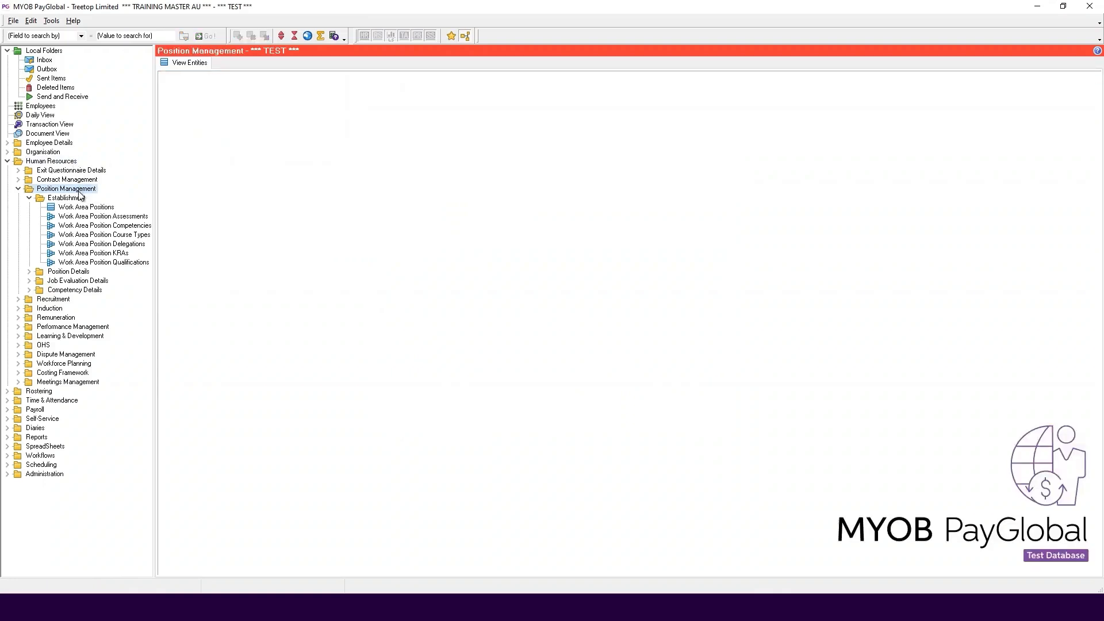
{"action": "left_click", "coordinate": [81, 207]}
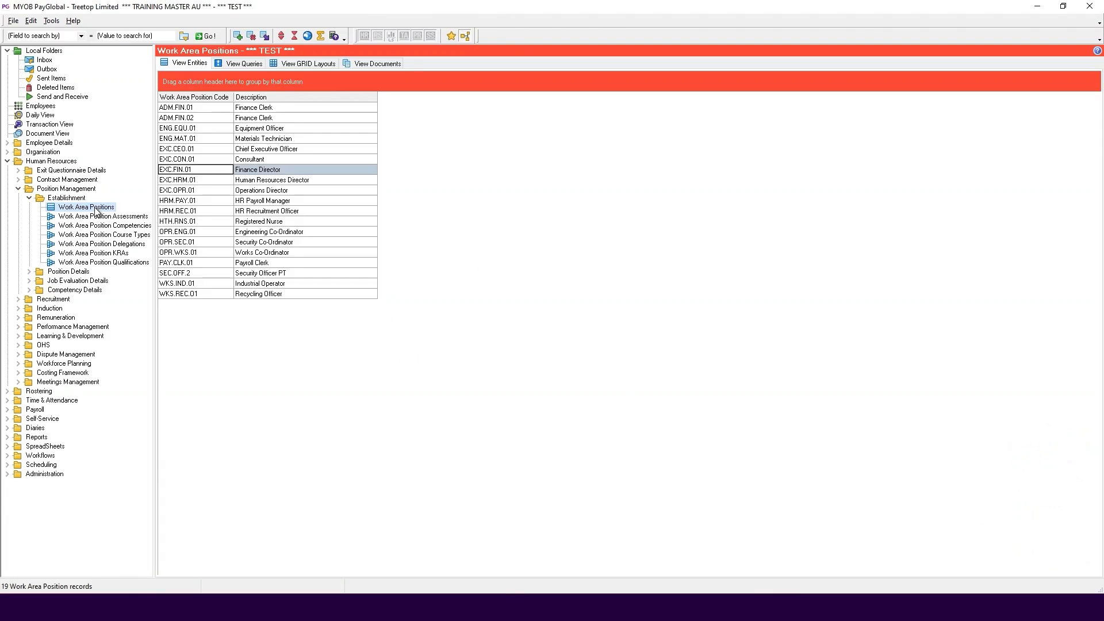
Start a new delegation for the Operations Director position, EXC.OPR.01, with the delegation code ESS_MG_ALL
{"action": "double_click", "coordinate": [220, 194]}
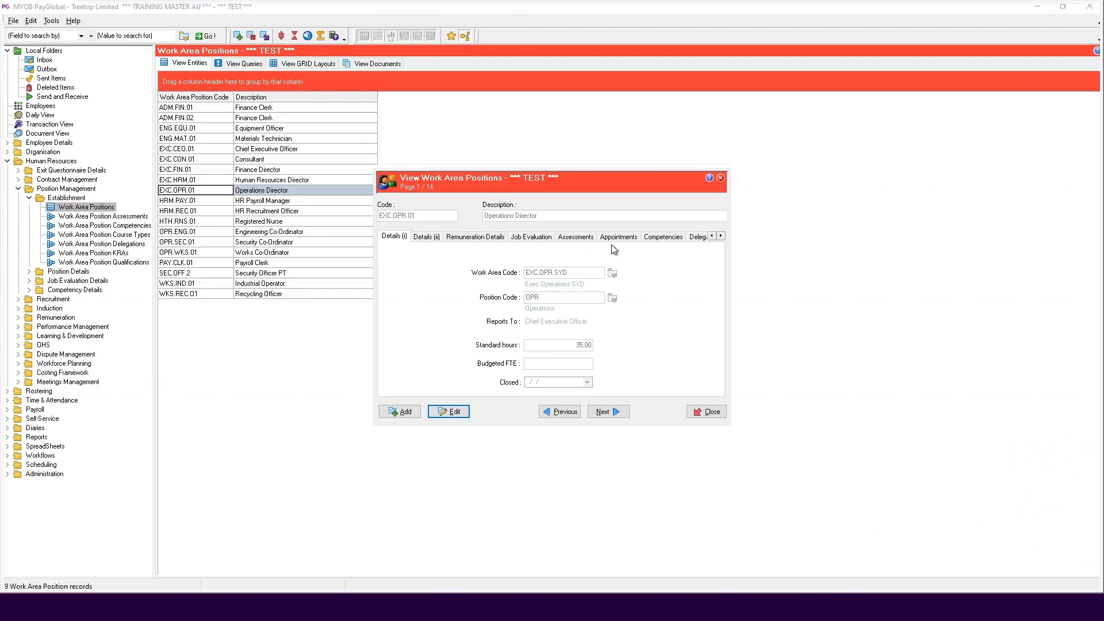
{"action": "left_click", "coordinate": [696, 236]}
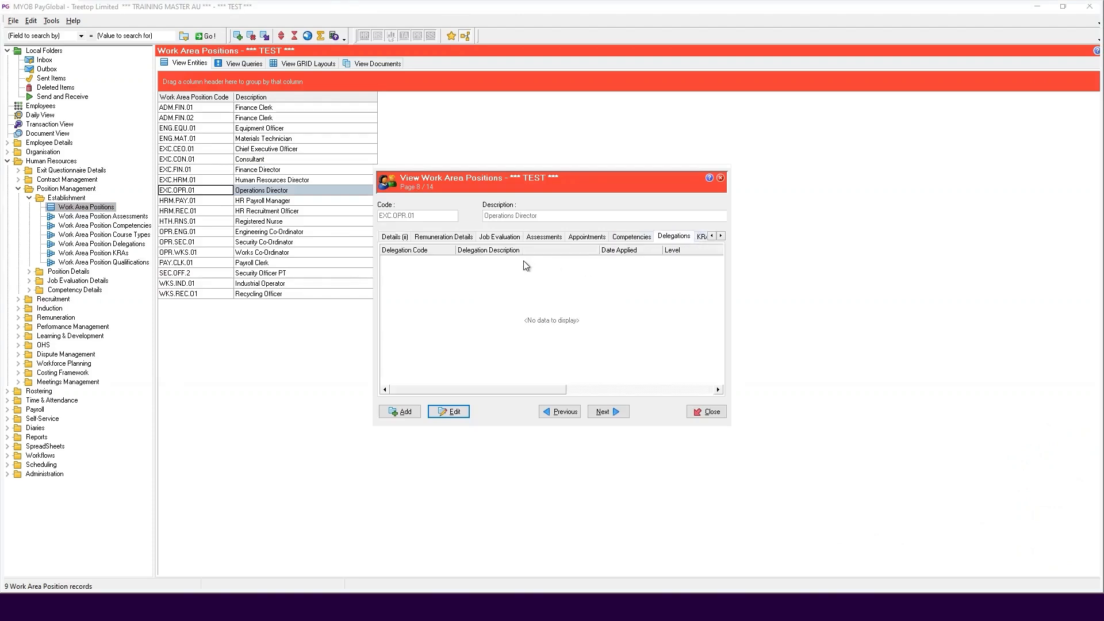
{"action": "left_click", "coordinate": [454, 411]}
{"action": "right_click", "coordinate": [460, 308]}
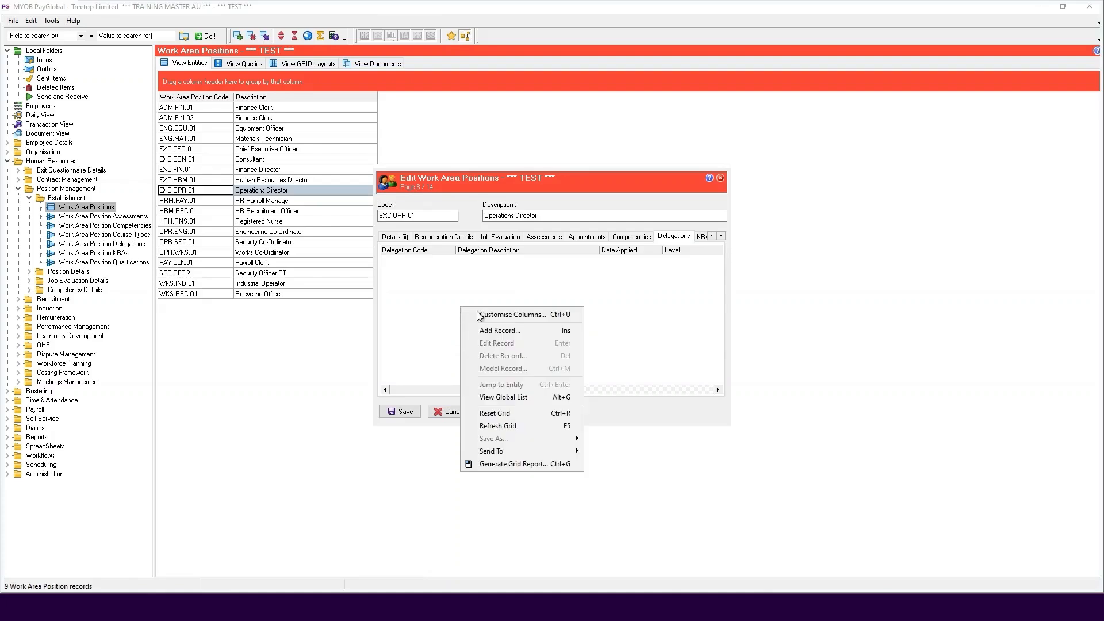
{"action": "left_click", "coordinate": [494, 329]}
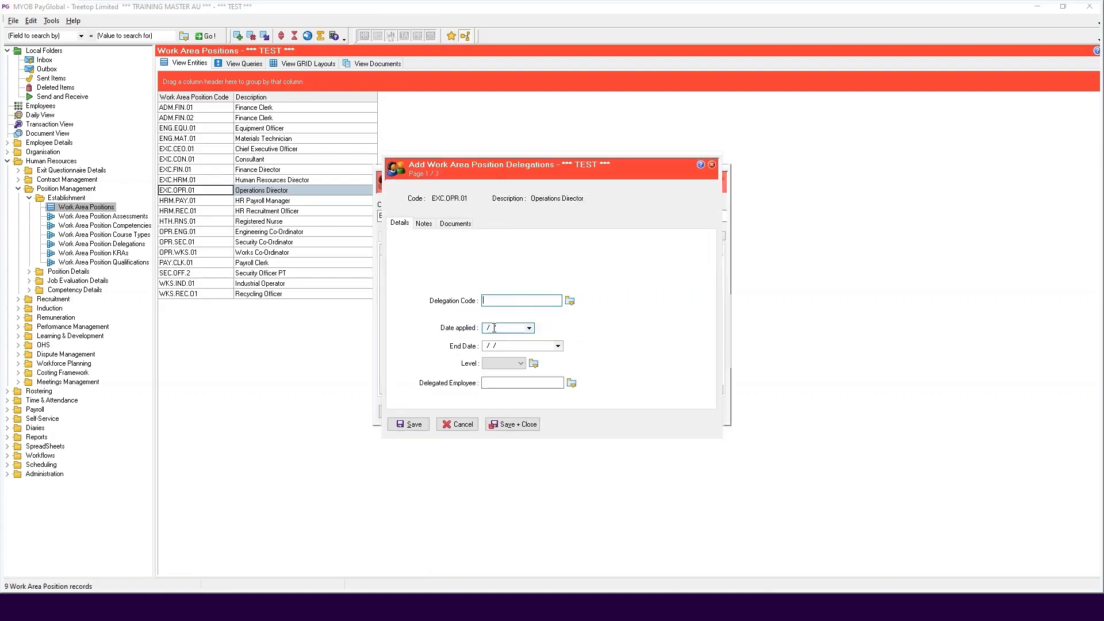
{"action": "left_click", "coordinate": [570, 301]}
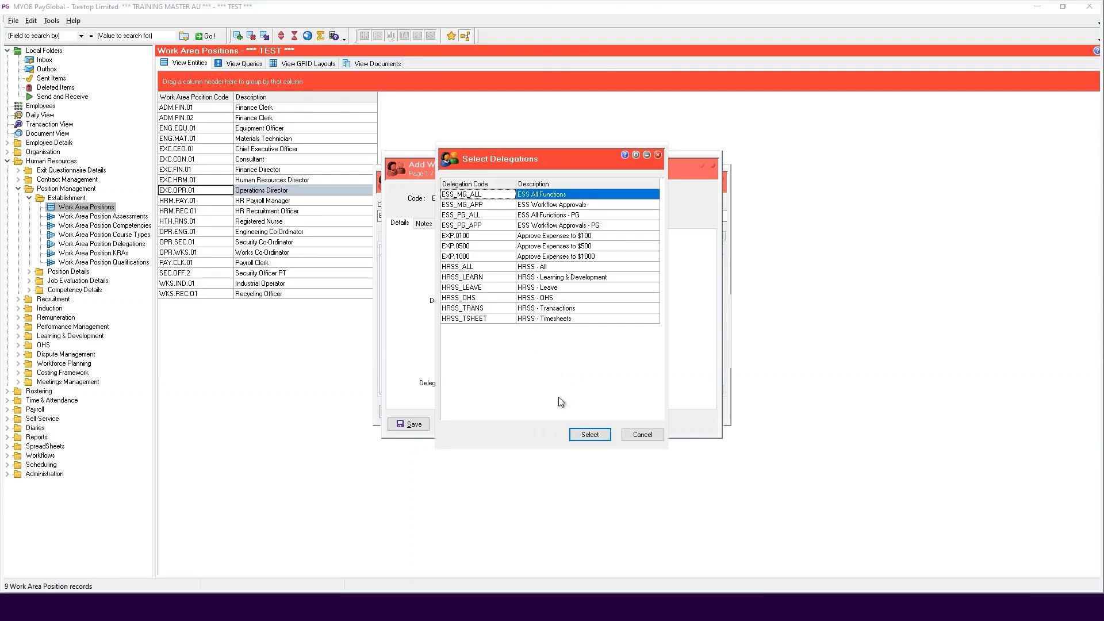
{"action": "left_click", "coordinate": [590, 435]}
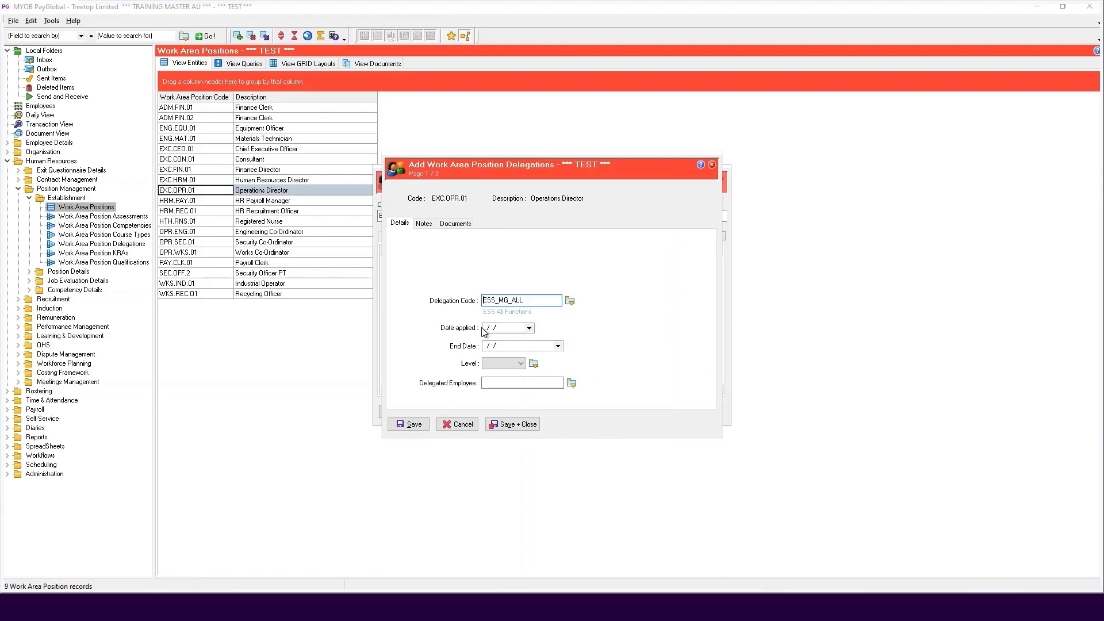
Set the delegation's date applied to 01/10/2024 and its level to LVE
{"action": "left_click", "coordinate": [529, 328]}
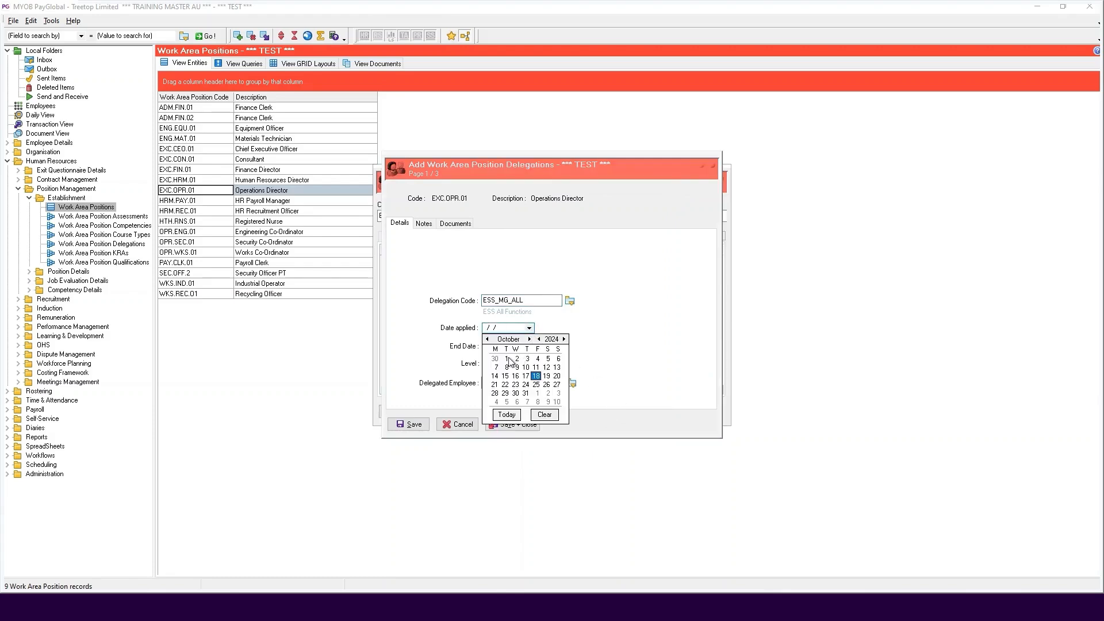
{"action": "left_click", "coordinate": [509, 358]}
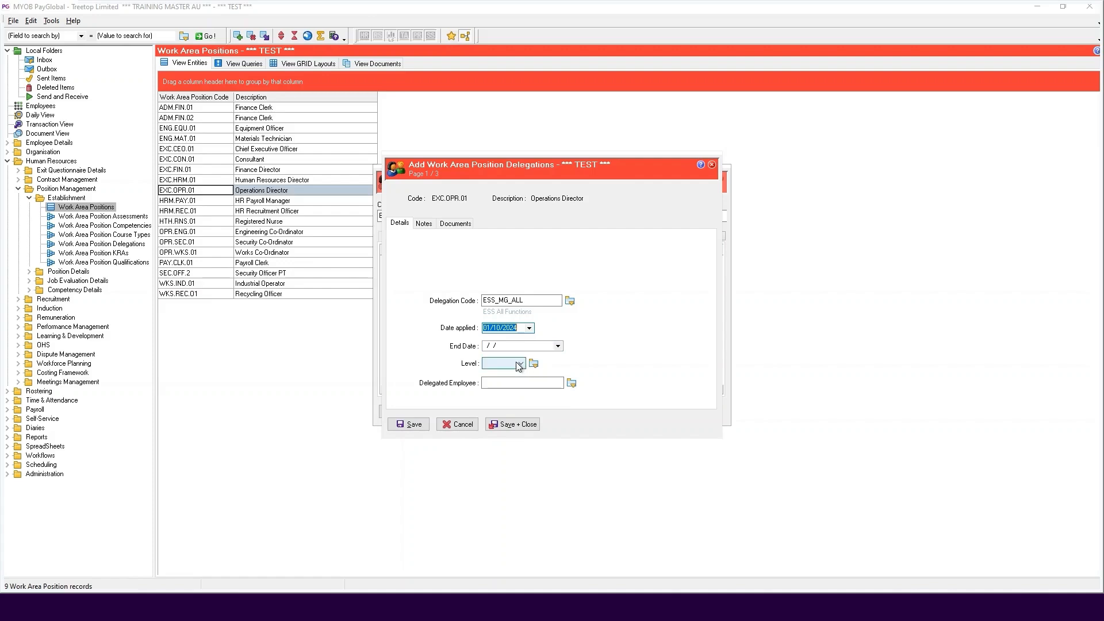
{"action": "left_click", "coordinate": [520, 363]}
{"action": "left_click", "coordinate": [510, 384]}
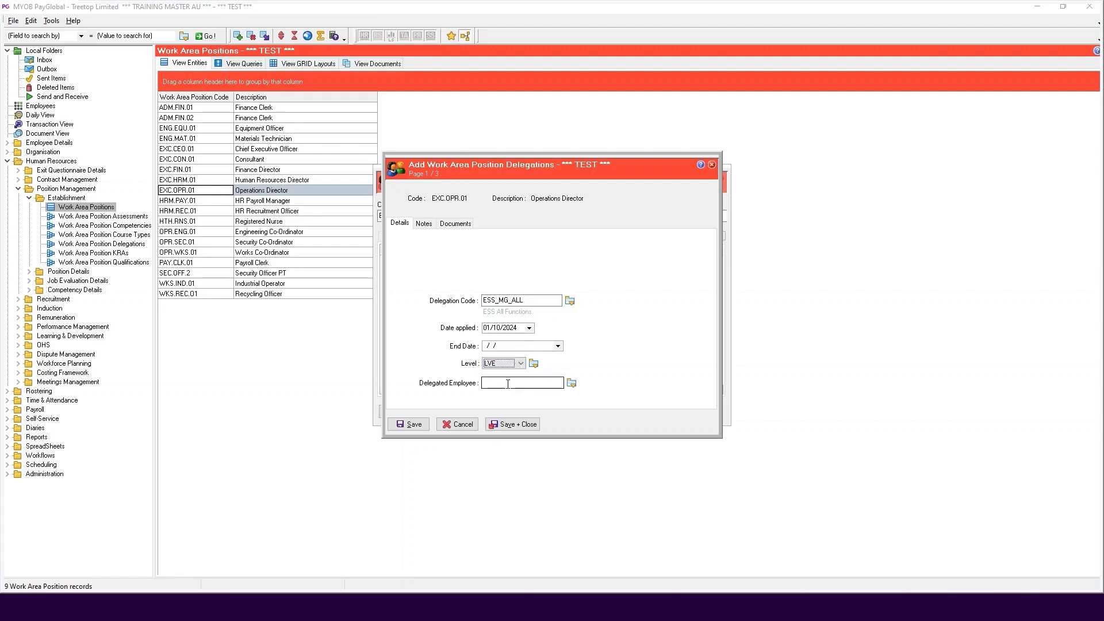
Assign the delegated employee from the employee list, then save the delegation and the Operations Director position
{"action": "left_click", "coordinate": [508, 384]}
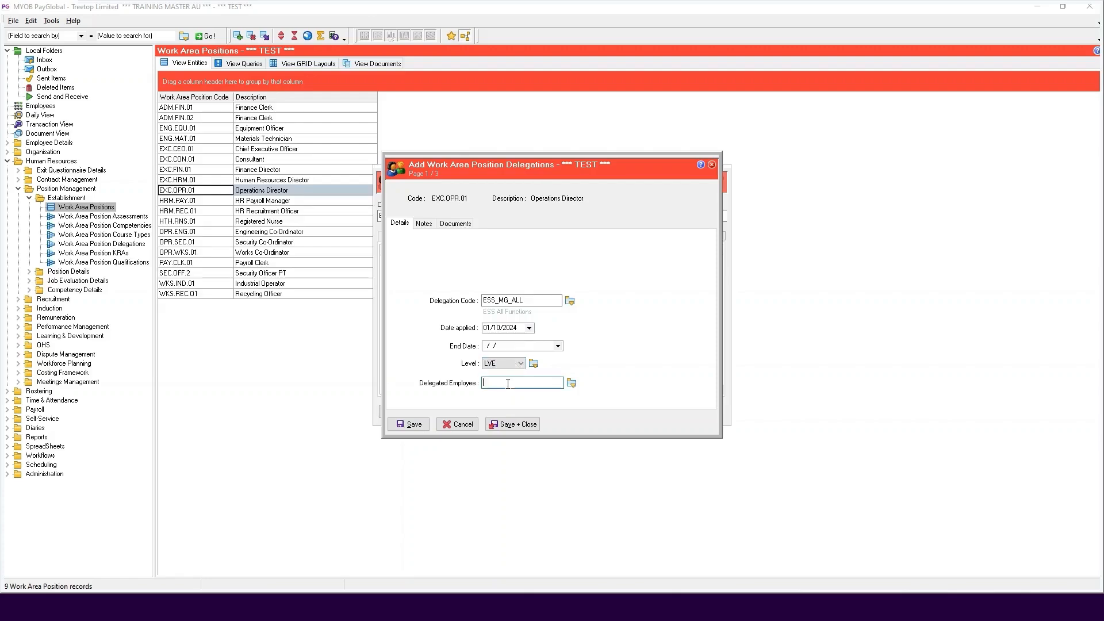
{"action": "left_click", "coordinate": [571, 383]}
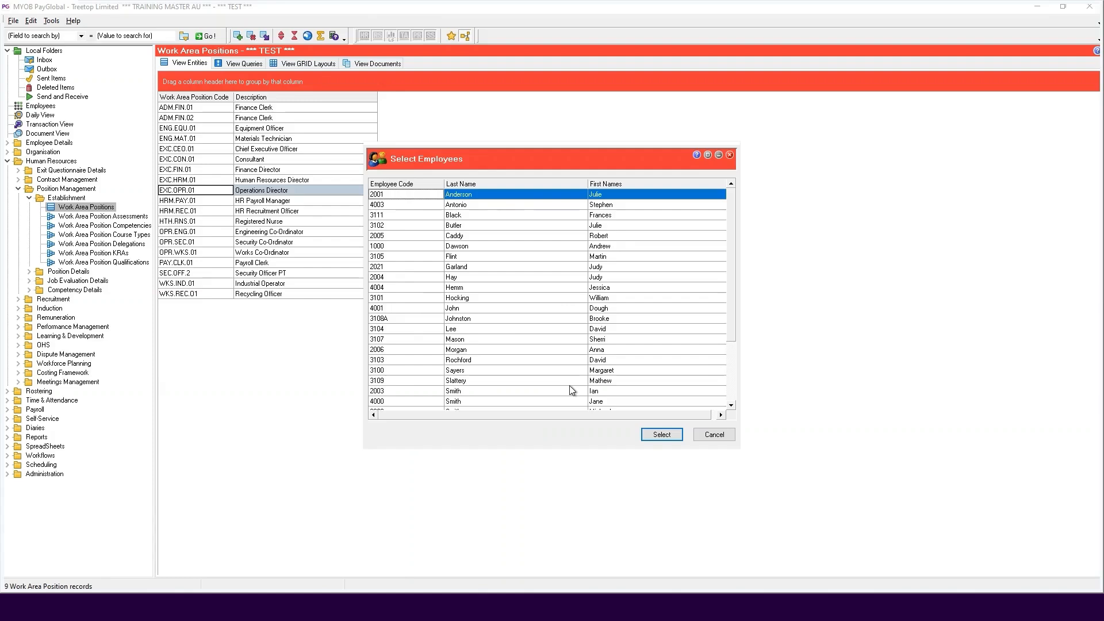
{"action": "left_click", "coordinate": [474, 328]}
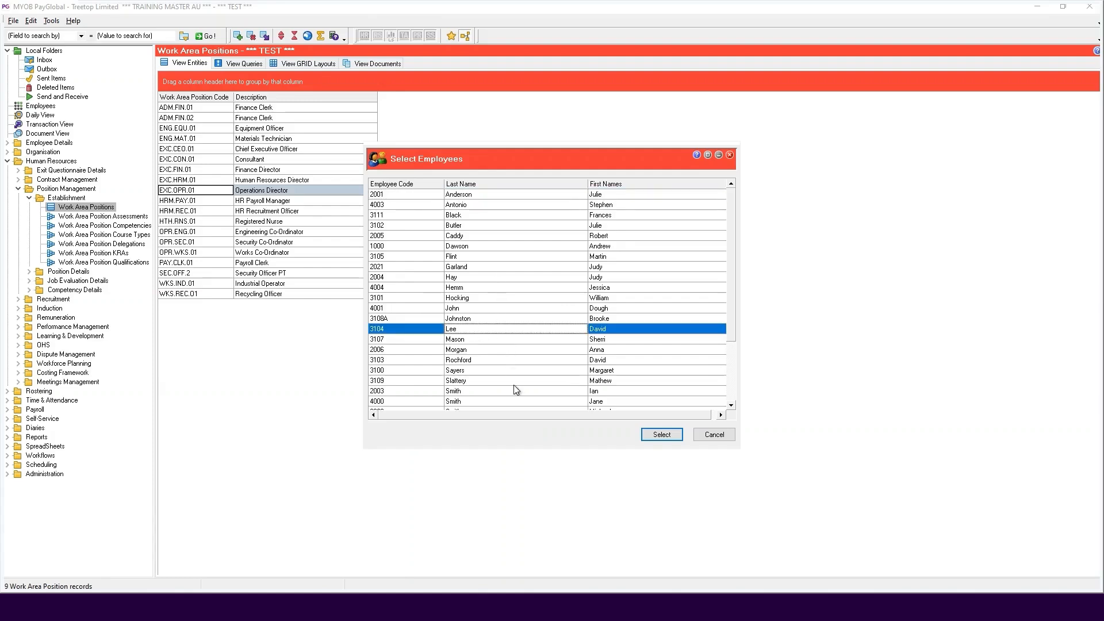
{"action": "left_click", "coordinate": [661, 435]}
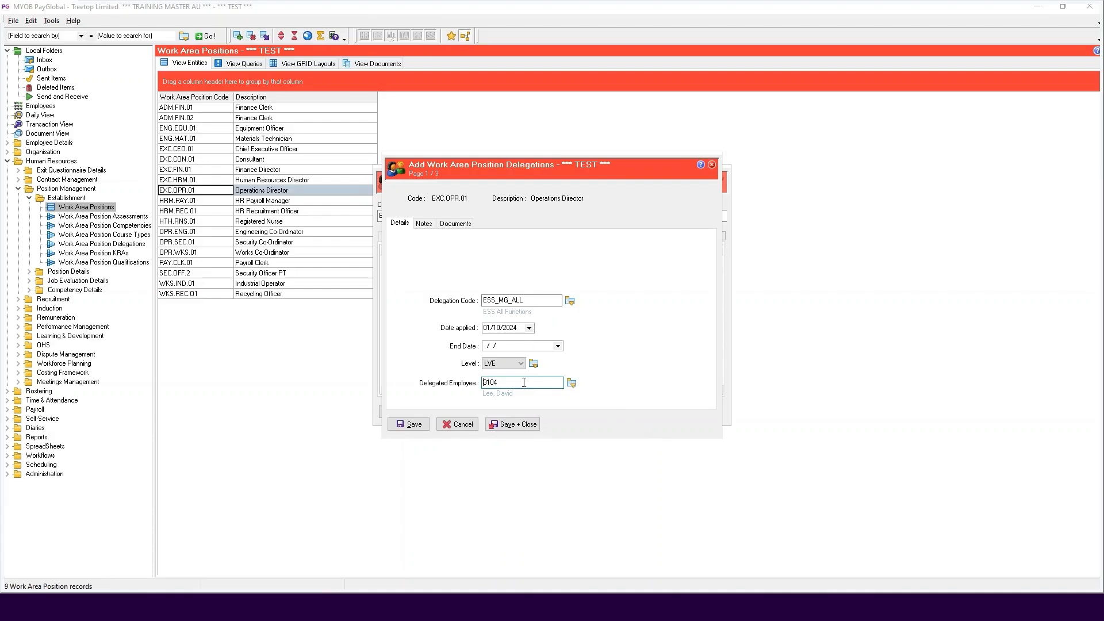
{"action": "left_click", "coordinate": [522, 426]}
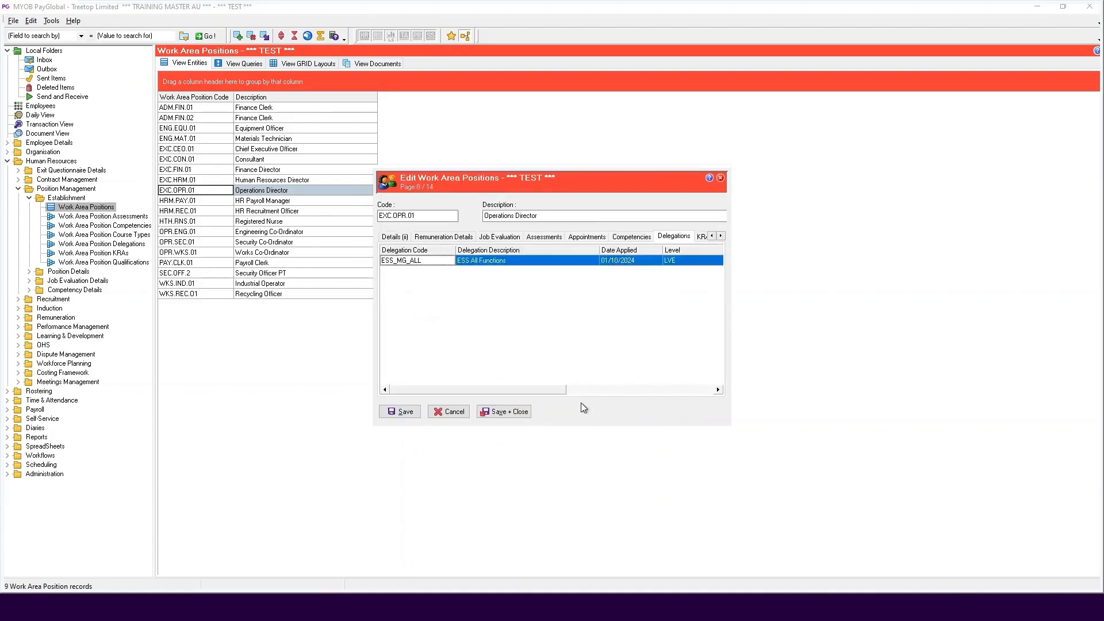
{"action": "left_click", "coordinate": [402, 411]}
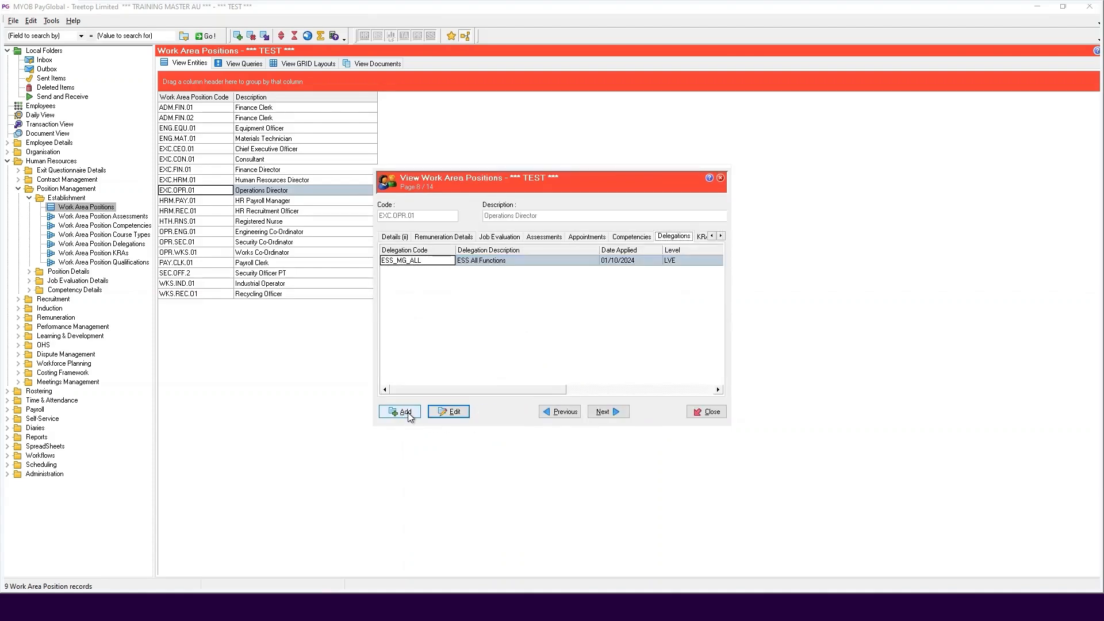